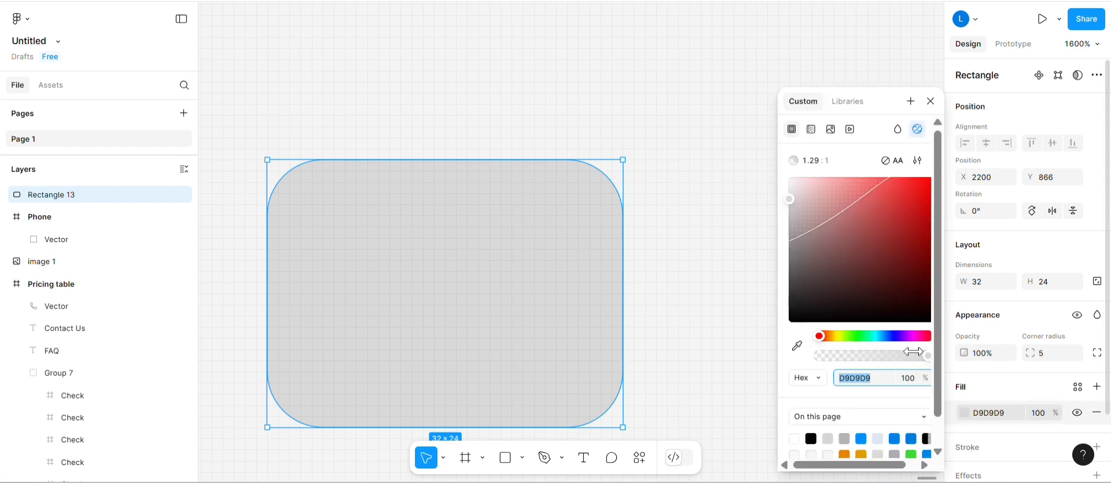
# Change the rounded rectangle's fill from grey to the yellow F7CE5C
pyautogui.click(836, 335)
pyautogui.moveTo(836, 335); pyautogui.dragTo(834, 333)
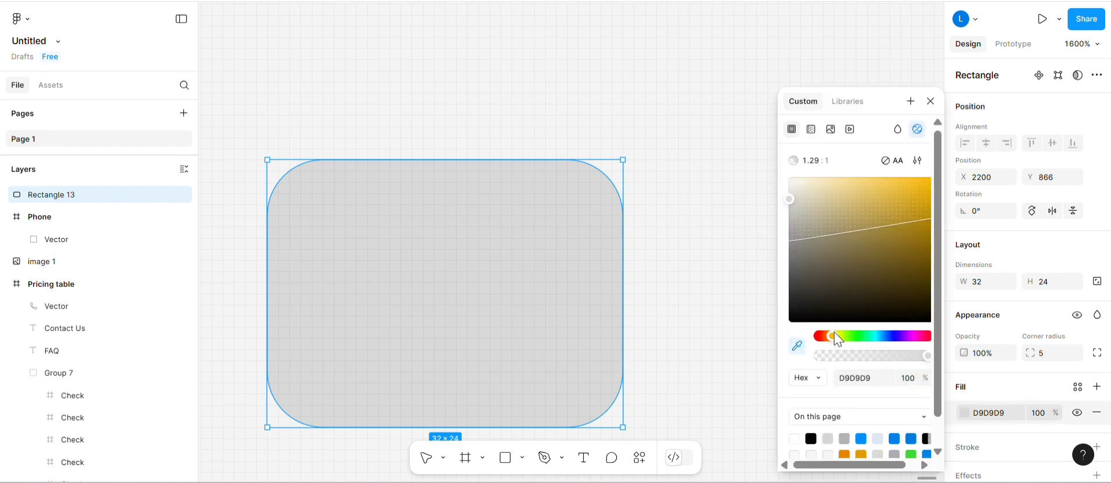
pyautogui.click(919, 186)
pyautogui.moveTo(921, 197); pyautogui.dragTo(880, 188)
pyautogui.press('i')
pyautogui.press('Escape')
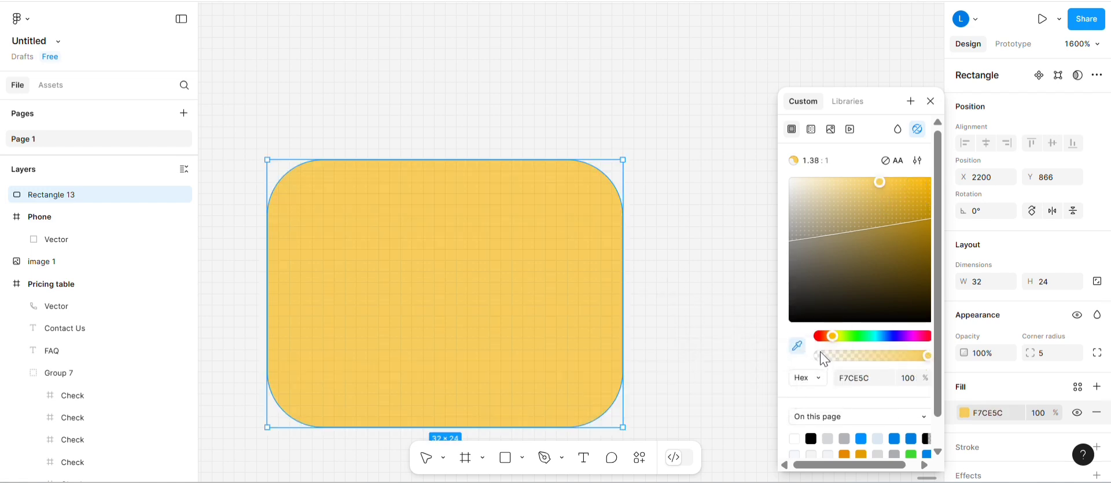
# Set the rectangle's fill to hex 9D874D and brighten the shade to gold E6B83E
pyautogui.click(861, 375)
pyautogui.write('9d874d')
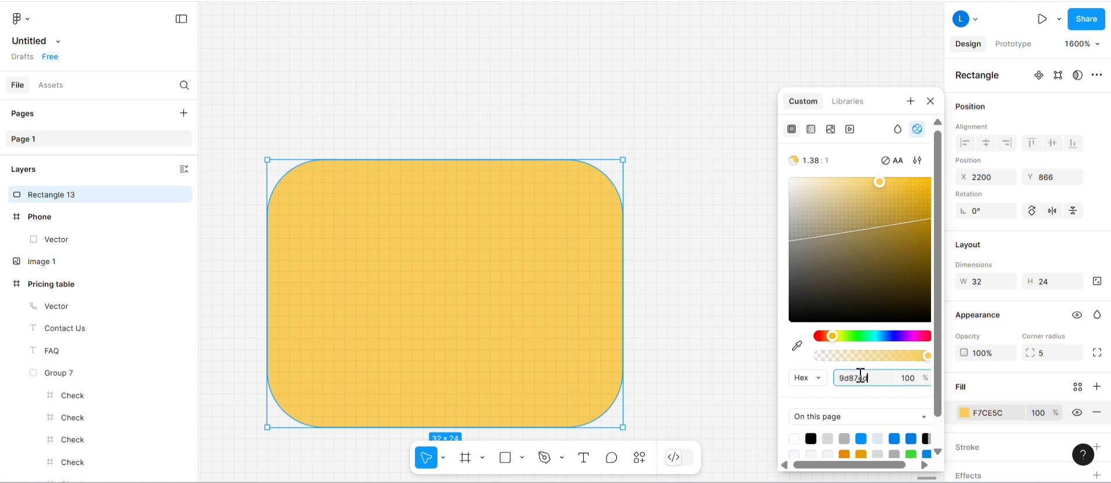
pyautogui.press('Return')
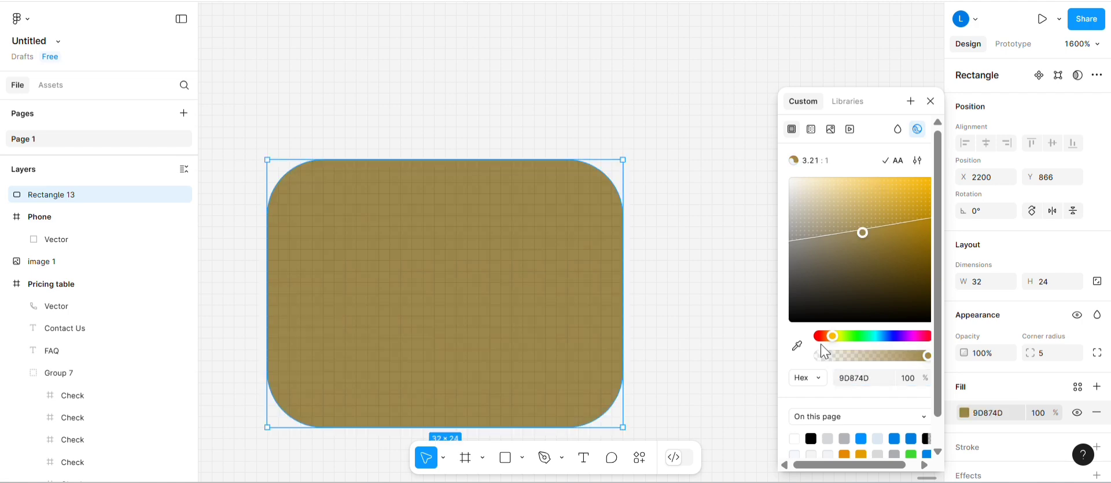
pyautogui.moveTo(860, 220); pyautogui.dragTo(894, 197)
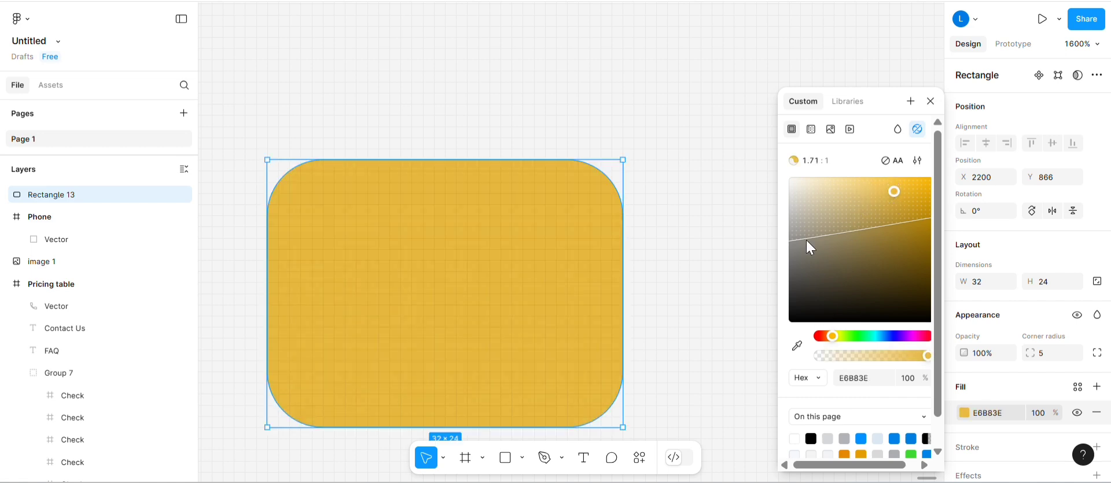
# Turn the fill into a linear gradient ending in pale beige E7D8B1, running diagonally from the rectangle's upper-left to its lower-right corner
pyautogui.click(814, 131)
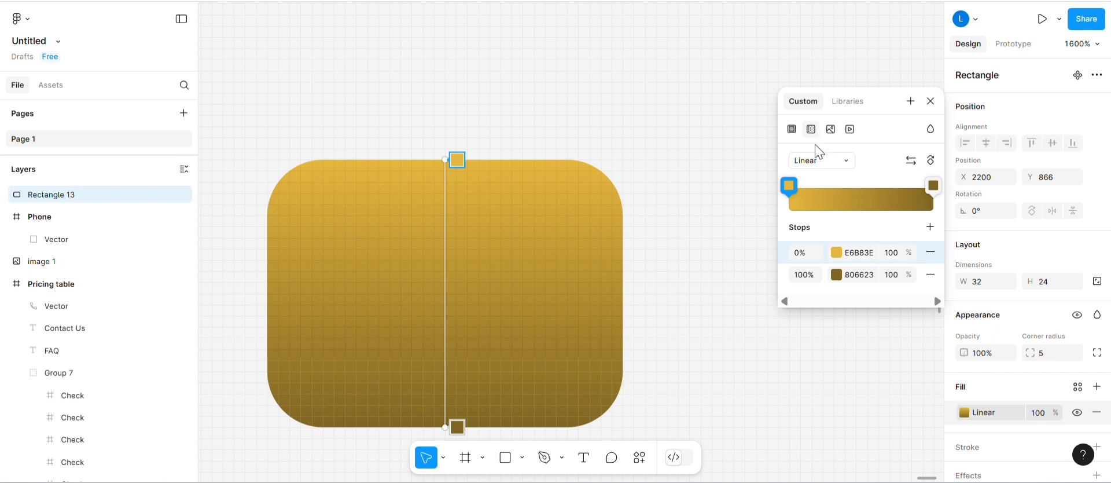
pyautogui.click(933, 185)
pyautogui.moveTo(636, 168); pyautogui.dragTo(655, 178)
pyautogui.moveTo(446, 159); pyautogui.dragTo(301, 182)
pyautogui.moveTo(445, 427)
pyautogui.mouseDown()
pyautogui.moveTo(511, 409)
pyautogui.moveTo(624, 334)
pyautogui.moveTo(594, 410)
pyautogui.mouseUp()
# Change the gradient's 0% stop to the brighter yellow FABF22
pyautogui.click(840, 253)
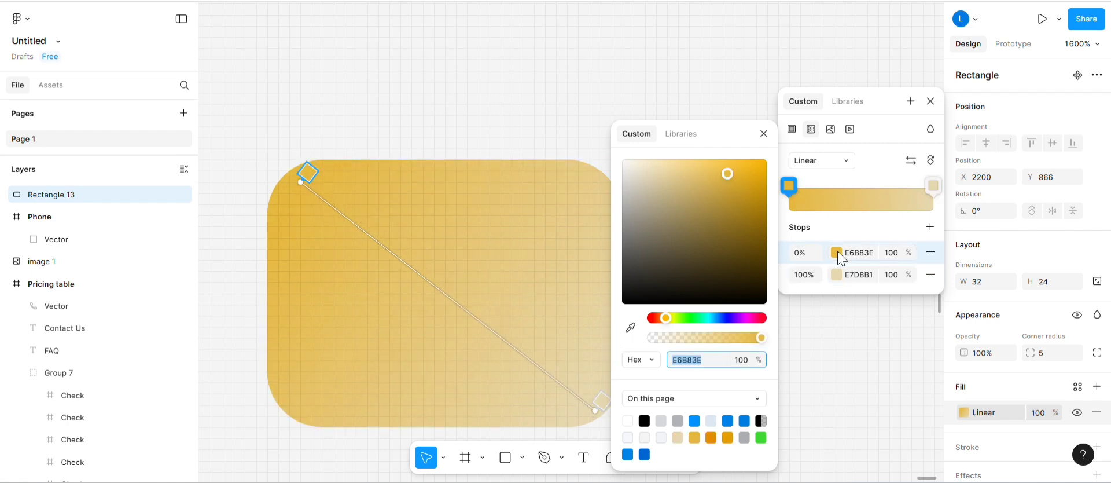
pyautogui.click(744, 173)
pyautogui.click(821, 348)
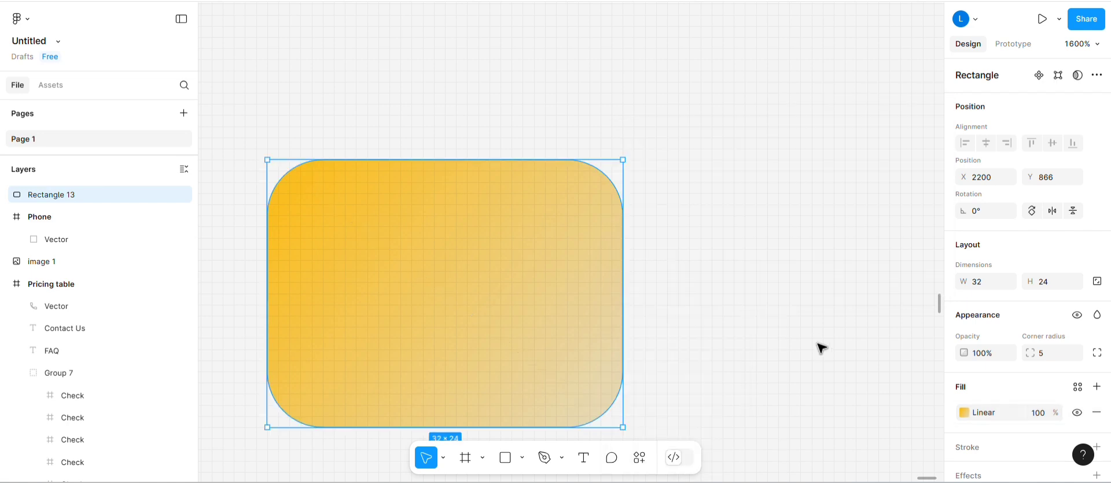
pyautogui.click(722, 292)
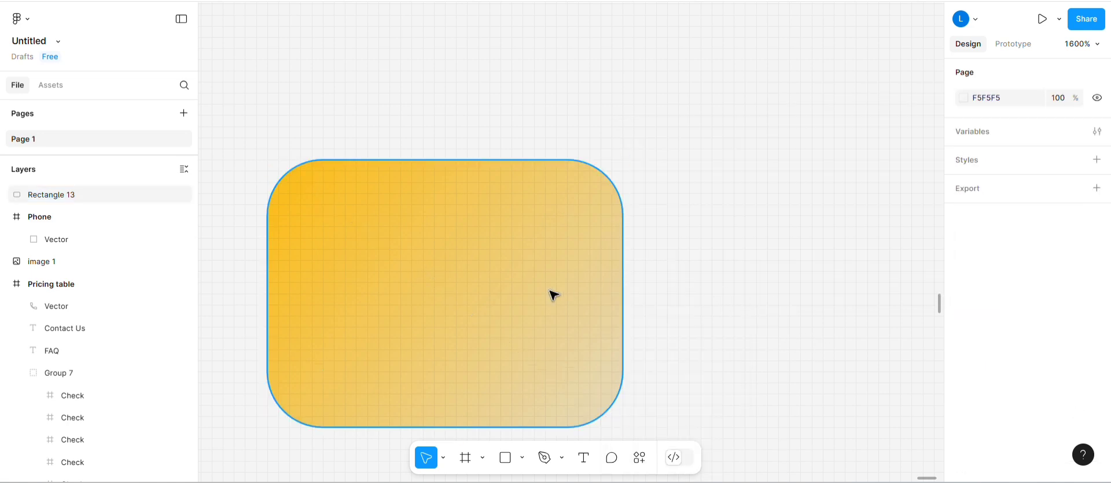
# Add an inside stroke of weight 1 to the rectangle and colour it muted gold D6B977
pyautogui.click(554, 294)
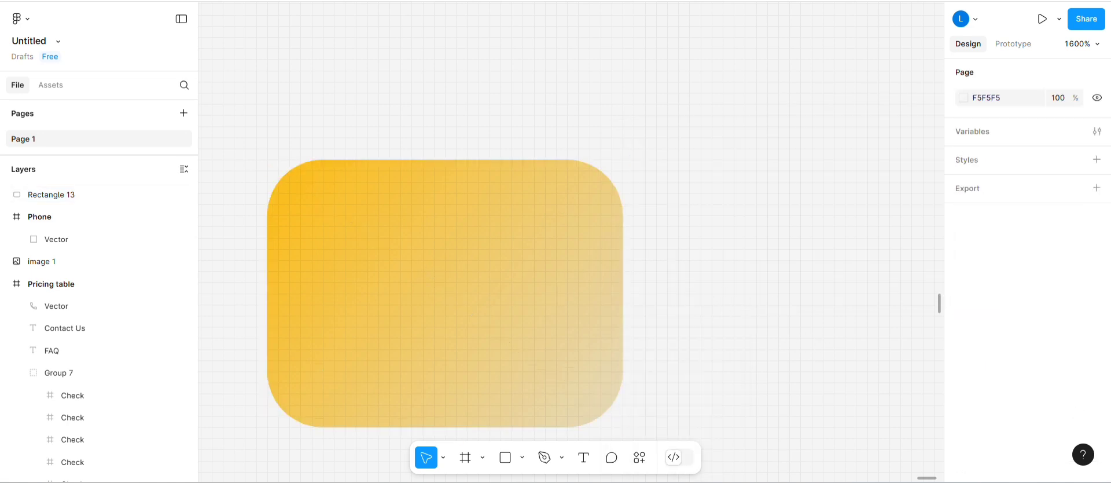
pyautogui.scroll(-2, 966, 415)
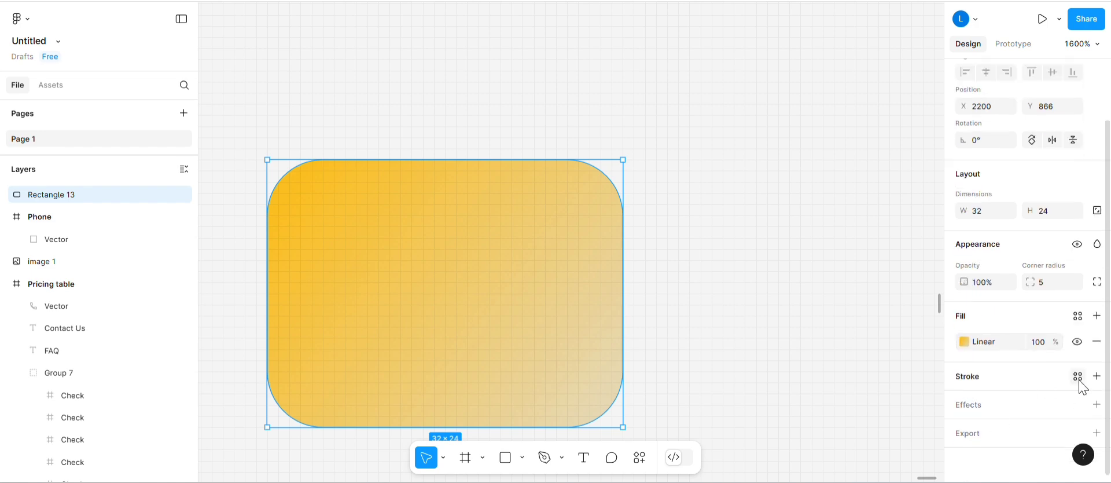
pyautogui.click(1097, 377)
pyautogui.scroll(-1, 865, 405)
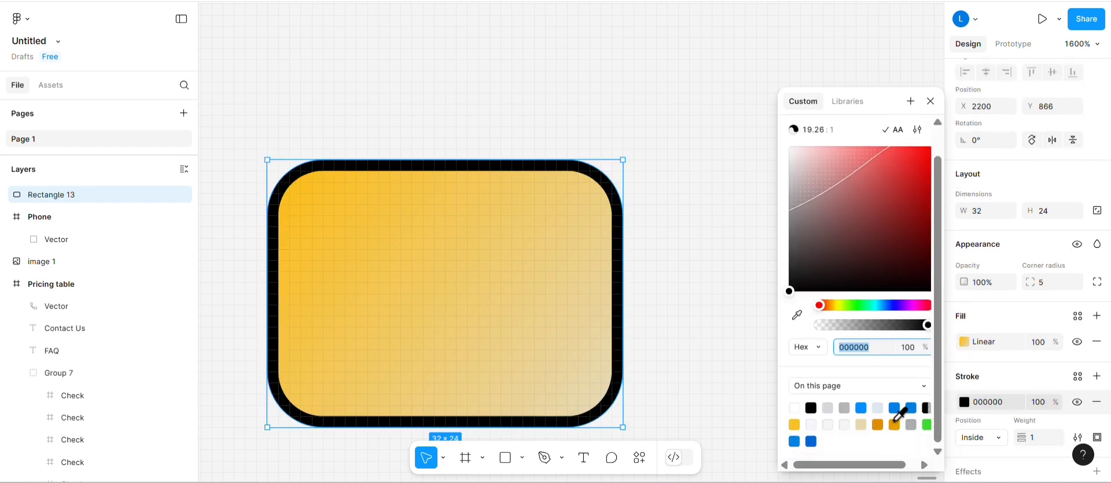
pyautogui.click(894, 423)
pyautogui.moveTo(895, 163)
pyautogui.mouseDown()
pyautogui.moveTo(861, 163)
pyautogui.moveTo(853, 175)
pyautogui.mouseUp()
pyautogui.click(672, 283)
# Change the 100% stop of the rectangle's gradient to a light yellow-orange
pyautogui.click(533, 271)
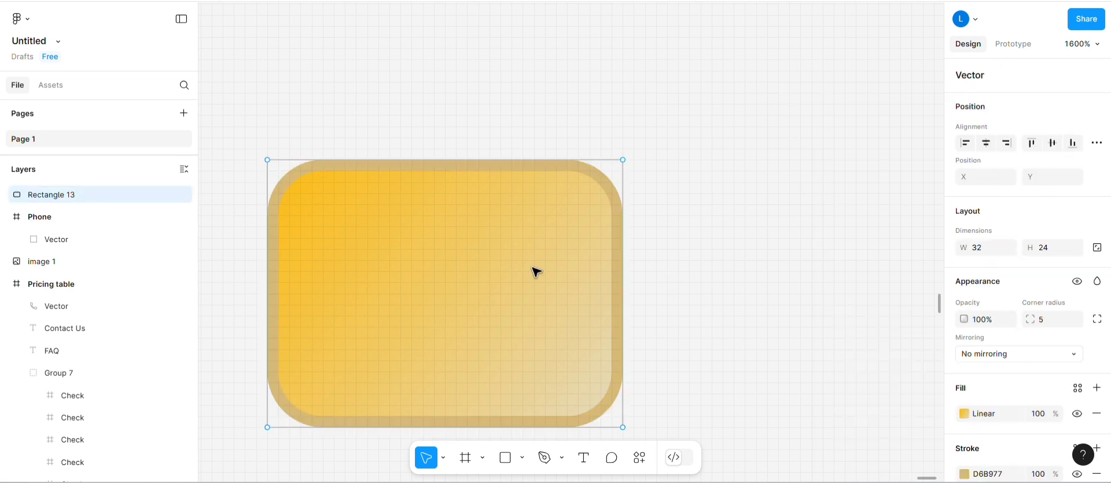
pyautogui.click(964, 412)
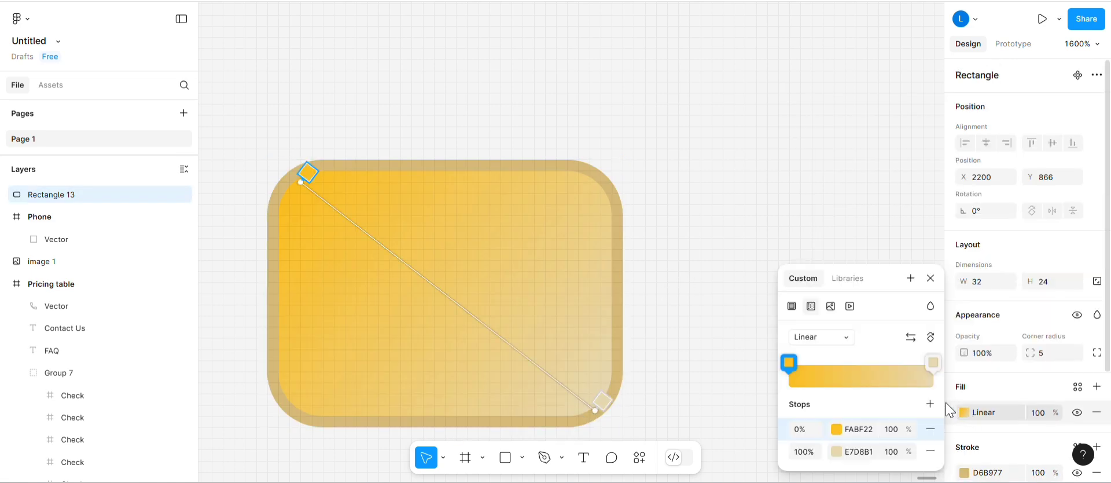
pyautogui.click(836, 452)
pyautogui.click(730, 436)
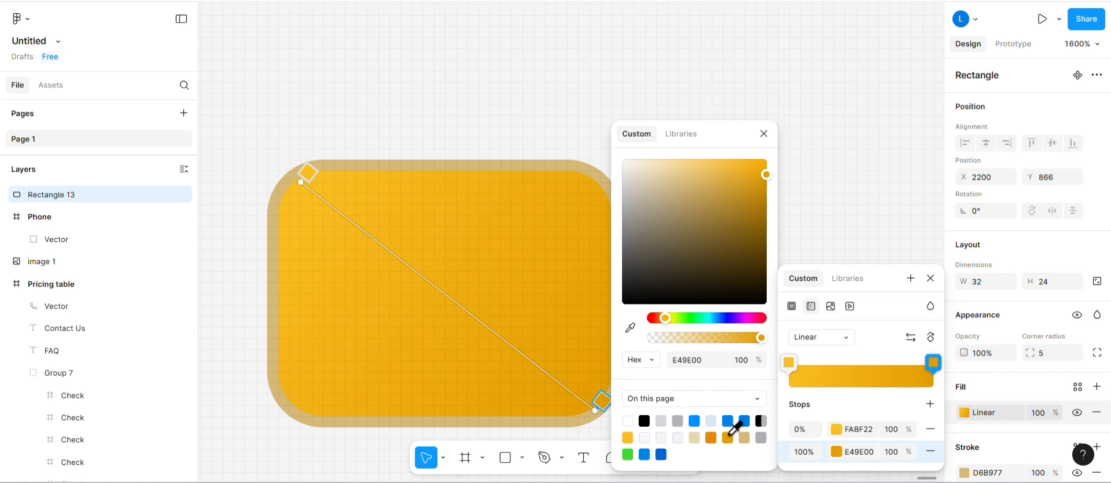
pyautogui.click(726, 170)
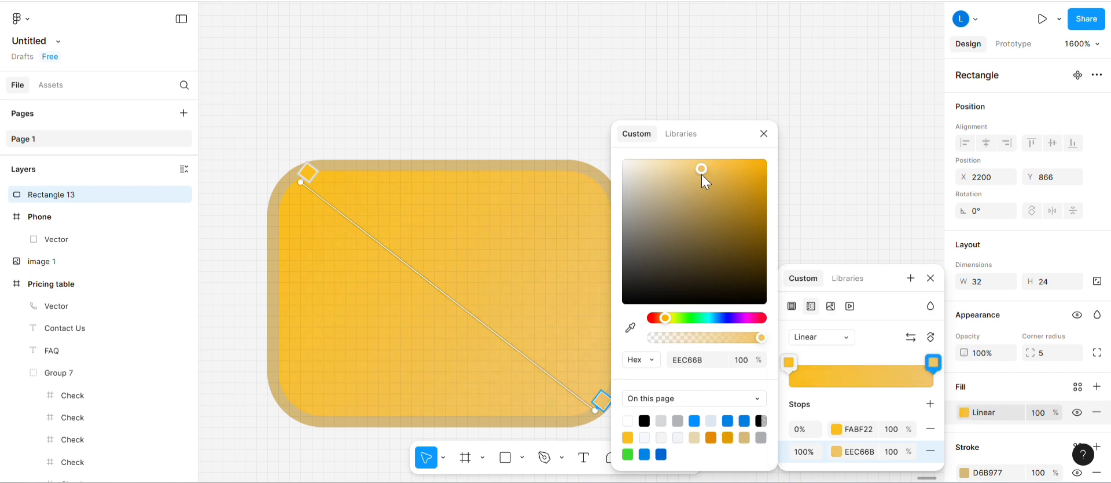
pyautogui.click(689, 163)
pyautogui.click(856, 214)
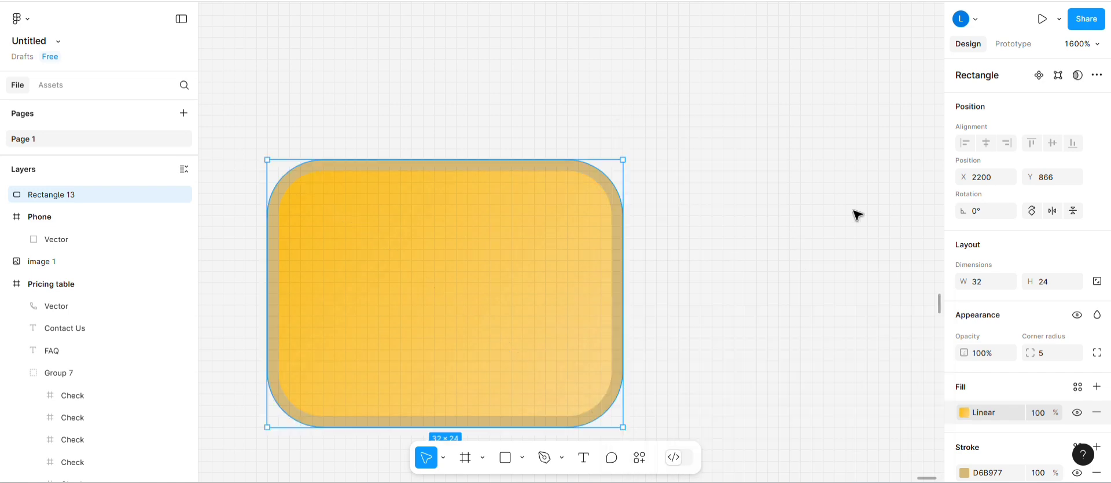
pyautogui.click(752, 346)
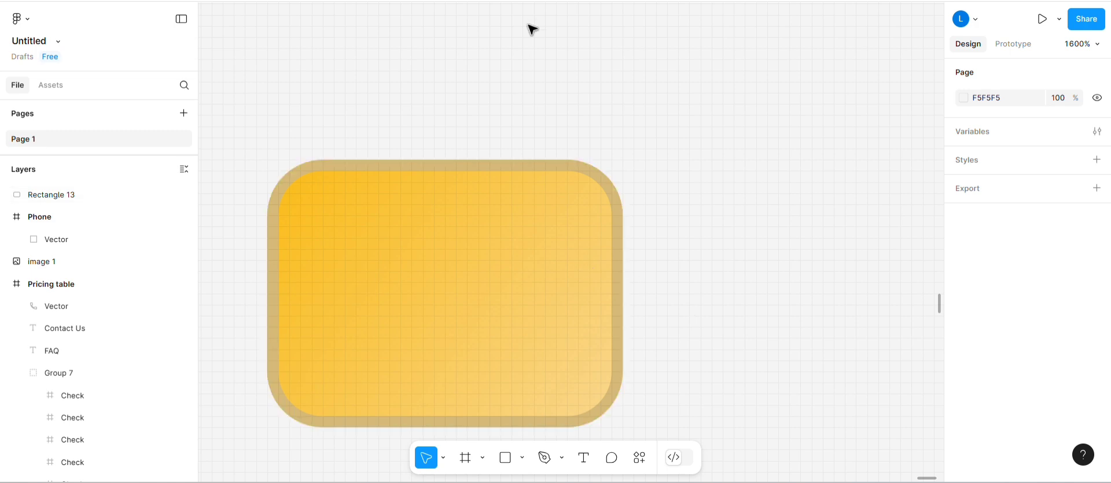
# Set the rectangle's stroke weight to 0.5
pyautogui.click(498, 280)
pyautogui.scroll(-4, 987, 405)
pyautogui.click(1039, 371)
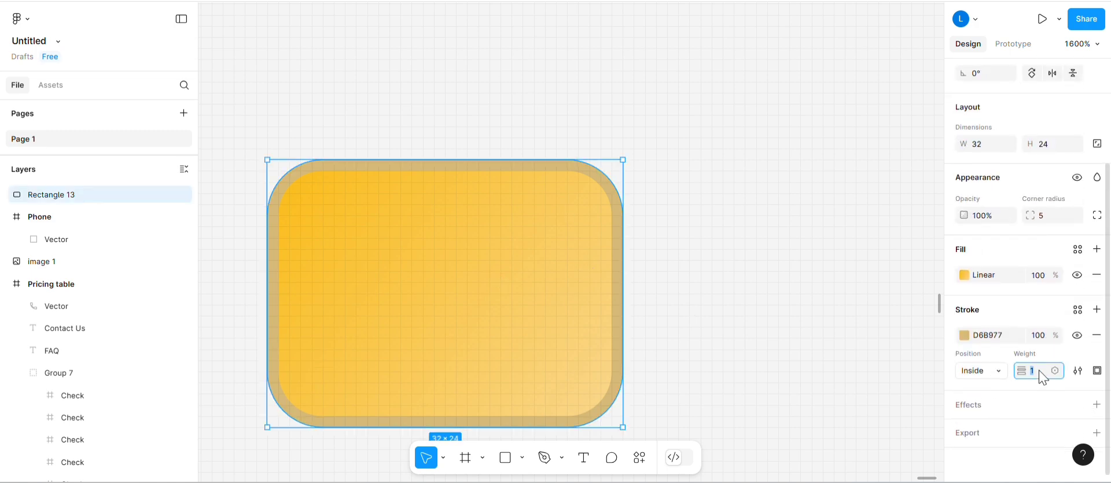
pyautogui.press('Return')
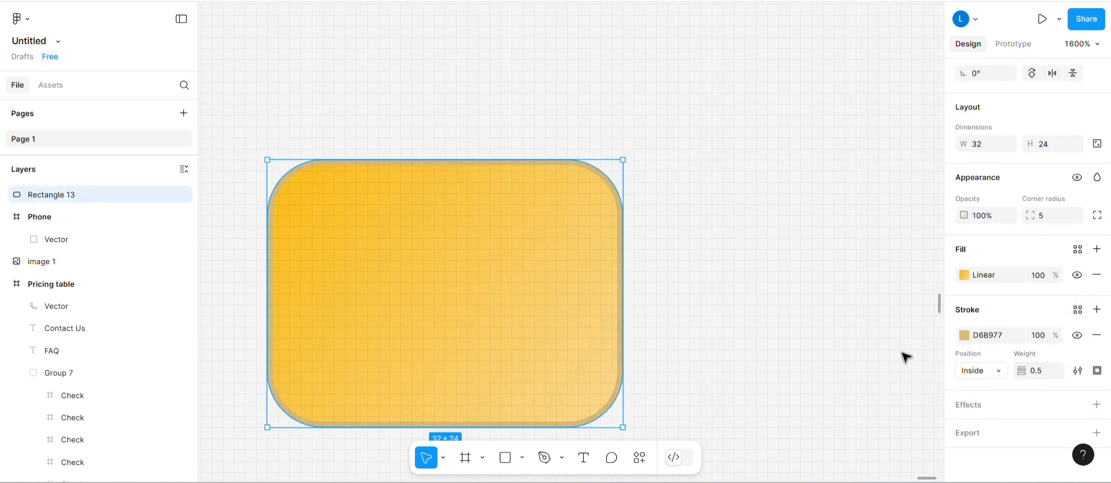
pyautogui.click(658, 321)
# Draw a vertical line about 23 px long across the right part of the rectangle and nudge it up to Y 866
pyautogui.press('l')
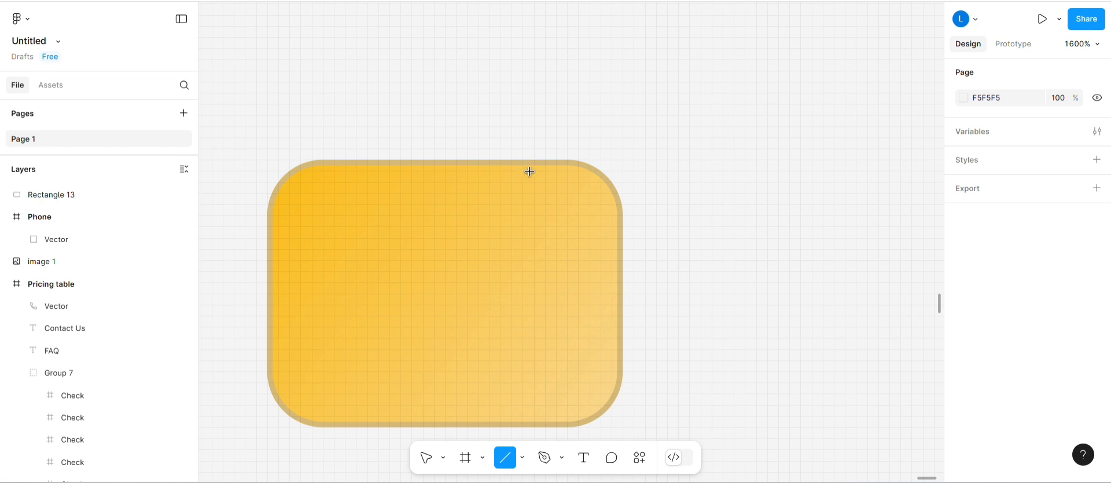
pyautogui.moveTo(533, 171); pyautogui.dragTo(533, 426)
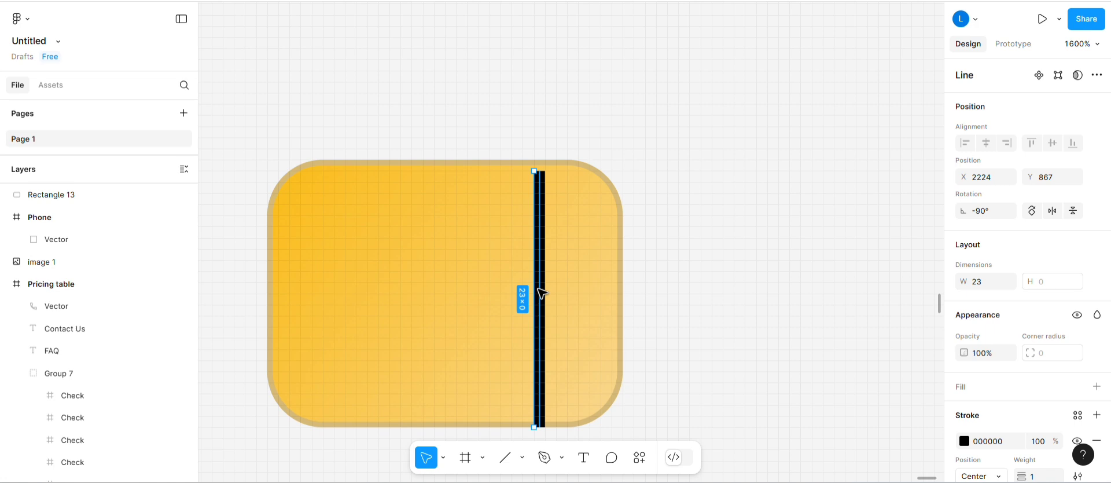
pyautogui.press('+')
pyautogui.scroll(-3, 541, 288)
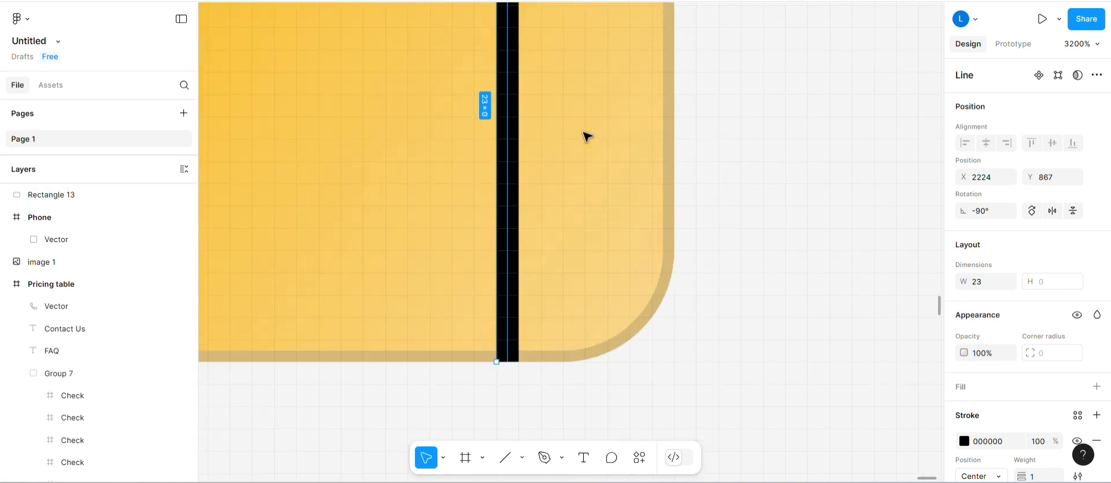
pyautogui.moveTo(511, 178); pyautogui.dragTo(511, 173)
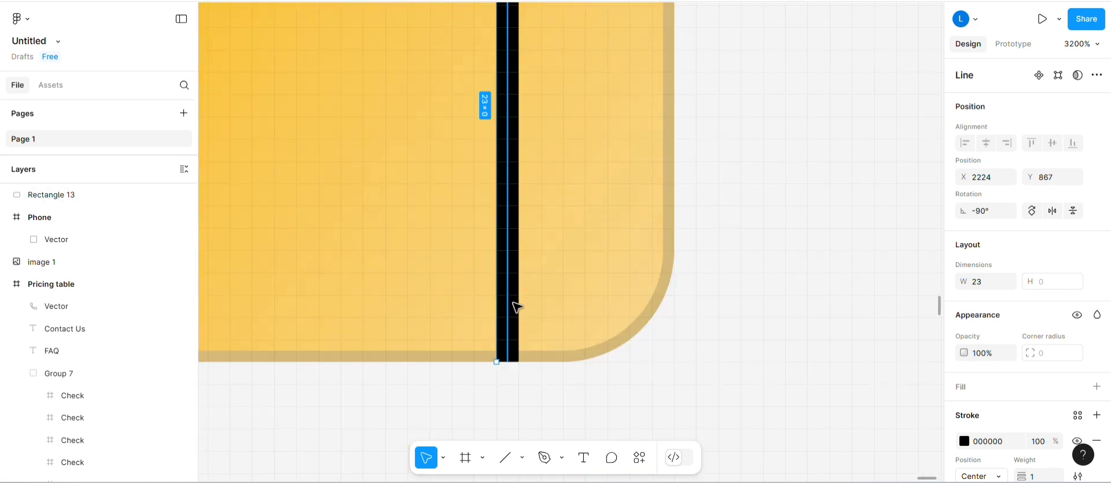
pyautogui.press('Up')
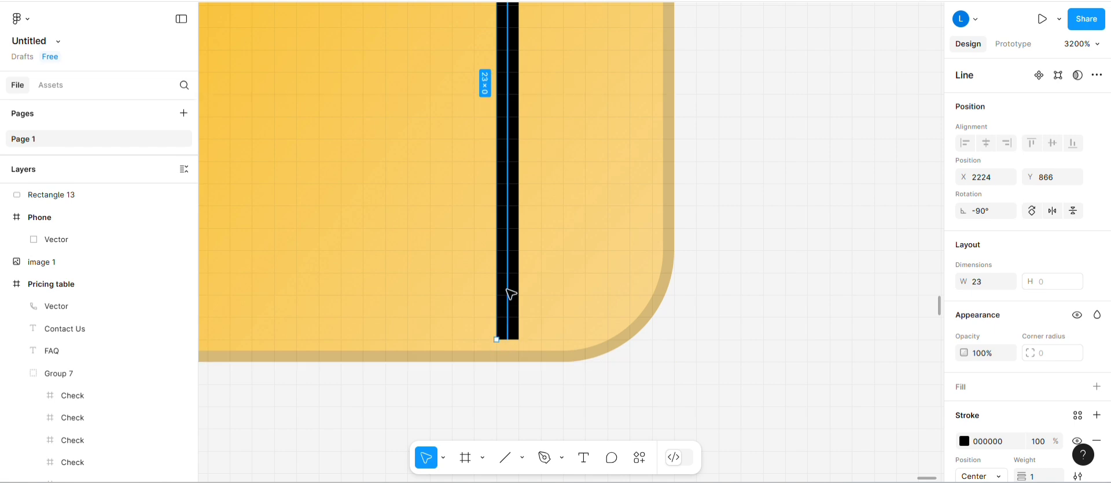
# Try to shorten the vertical line to 22 px from its upper end
pyautogui.scroll(3, 512, 297)
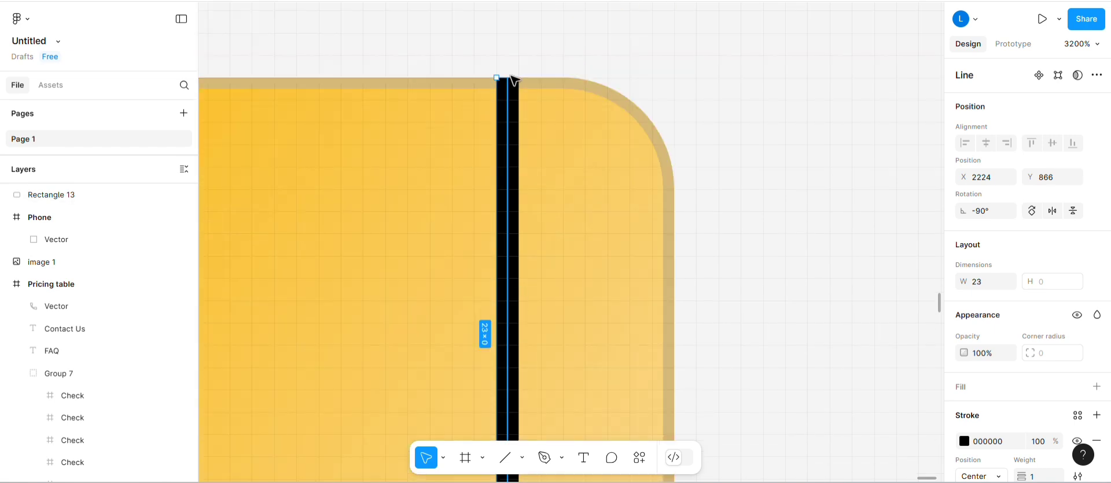
pyautogui.moveTo(496, 78); pyautogui.dragTo(497, 90)
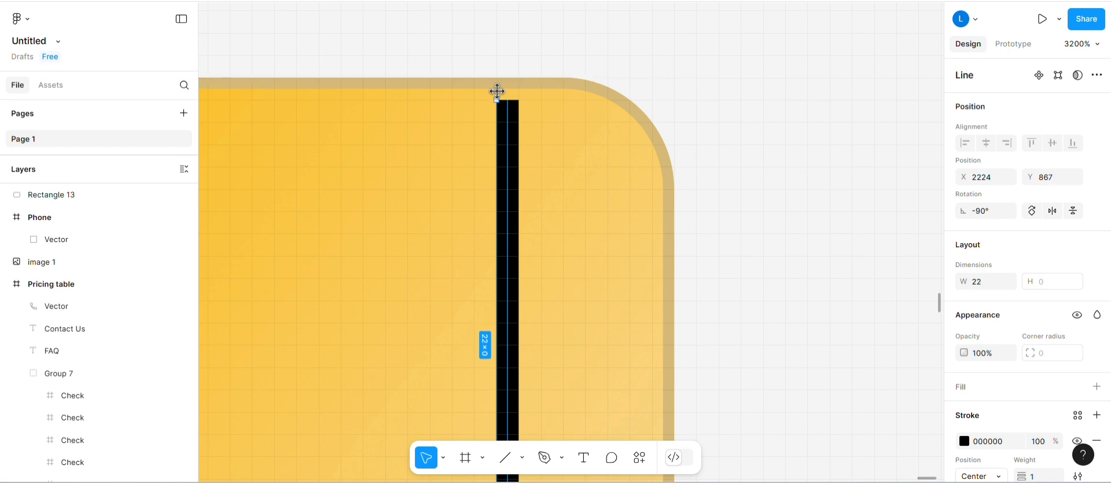
pyautogui.scroll(-4, 508, 139)
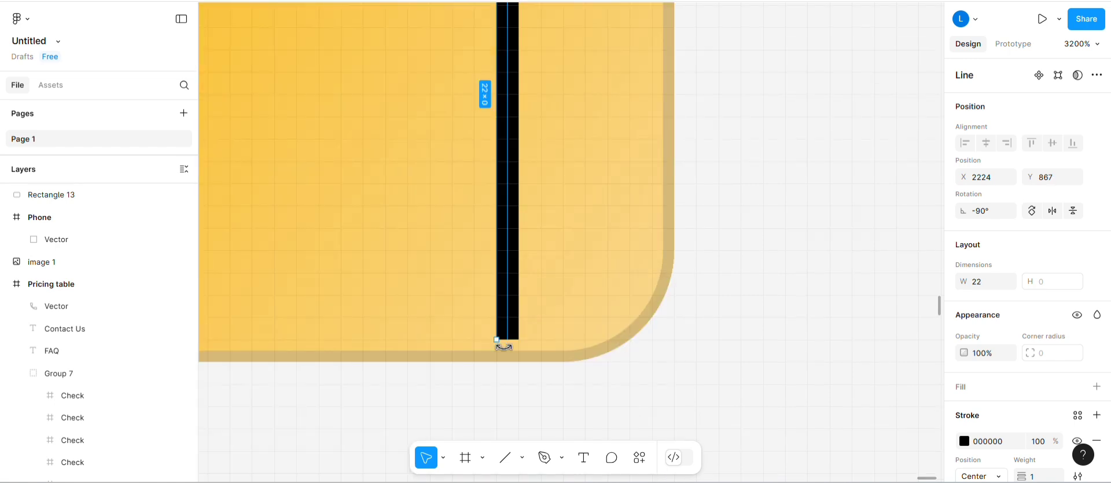
# Move the 23 px vertical line to X 2225, Y 867
pyautogui.moveTo(510, 306); pyautogui.dragTo(533, 308)
pyautogui.scroll(3, 533, 307)
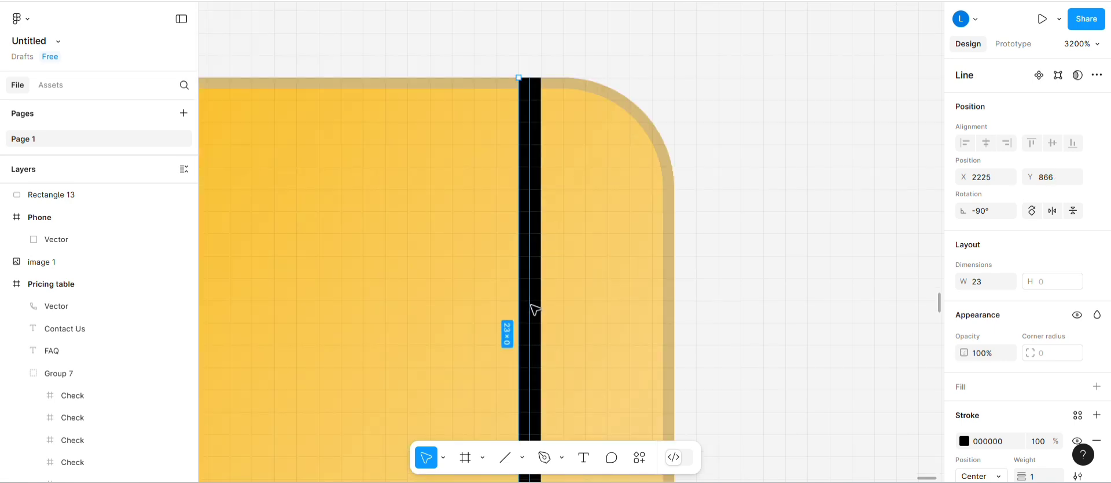
pyautogui.moveTo(533, 99); pyautogui.dragTo(528, 154)
pyautogui.scroll(-4, 776, 206)
pyautogui.scroll(4, 600, 33)
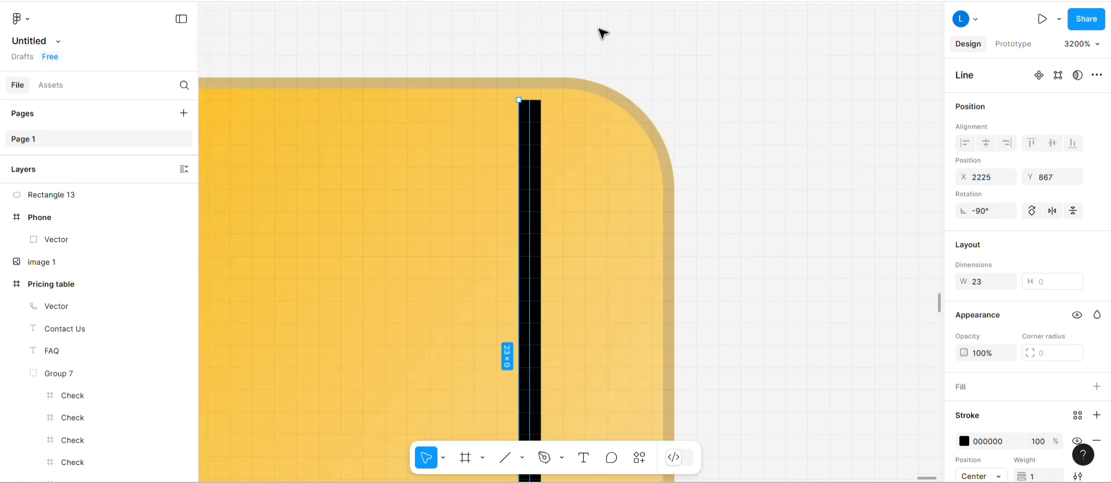
# Set the vertical line's Y position to 867.5
pyautogui.click(1056, 176)
pyautogui.write('867.5')
pyautogui.press('Return')
pyautogui.scroll(-3, 1057, 176)
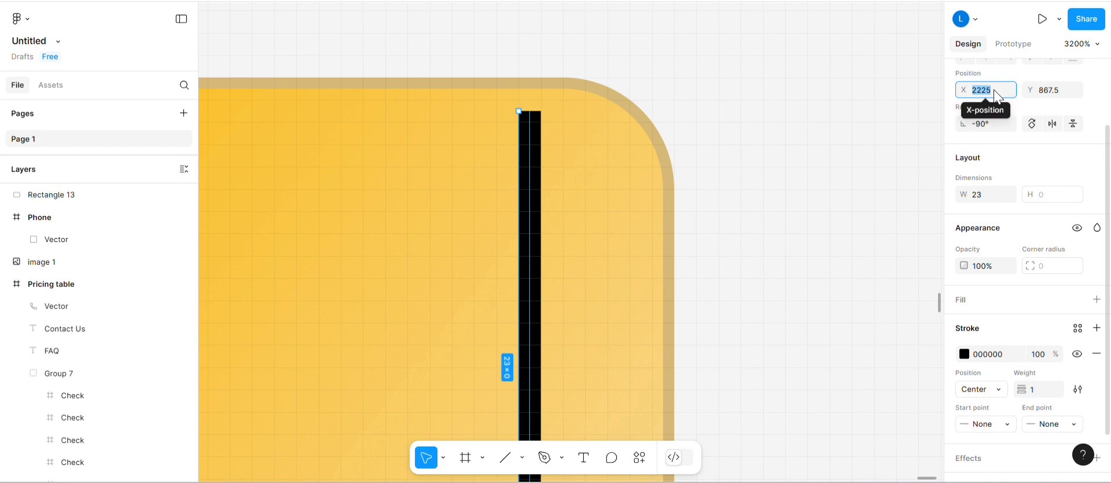
pyautogui.click(863, 153)
# Set the vertical line's Y position to 866.5 so it fits between the rectangle's inner borders
pyautogui.click(532, 249)
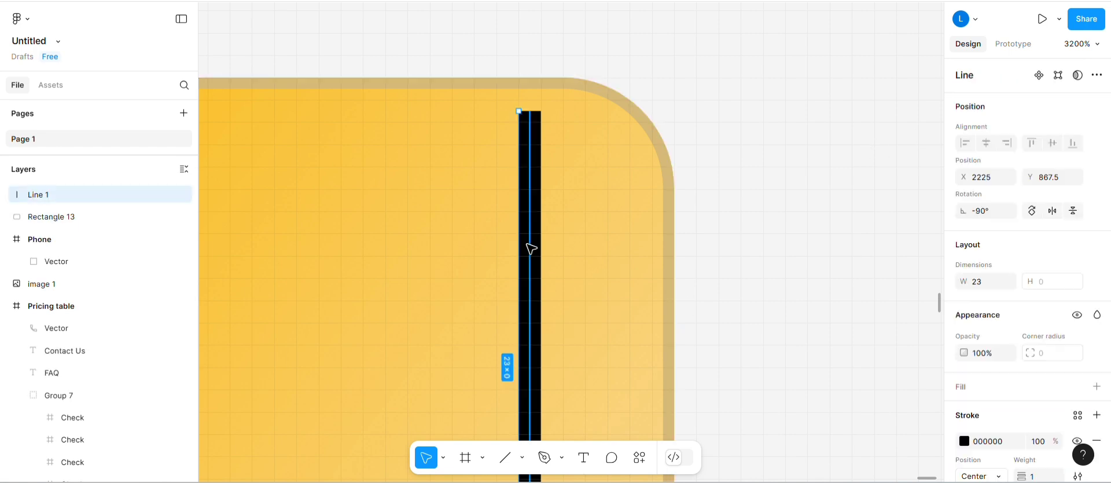
pyautogui.moveTo(1033, 178); pyautogui.dragTo(1033, 179)
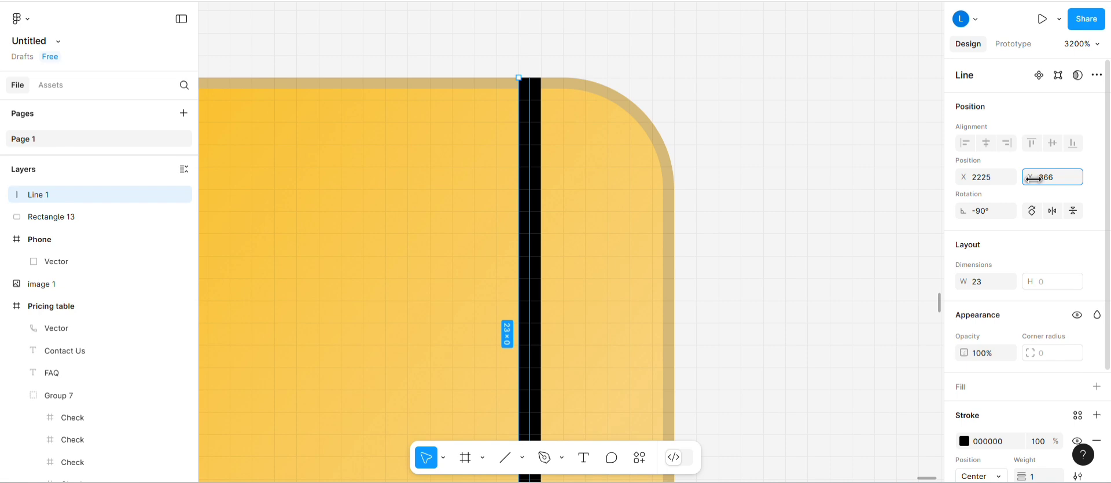
pyautogui.click(1057, 179)
pyautogui.click(1062, 179)
pyautogui.write('.5')
pyautogui.press('Return')
pyautogui.scroll(-4, 841, 243)
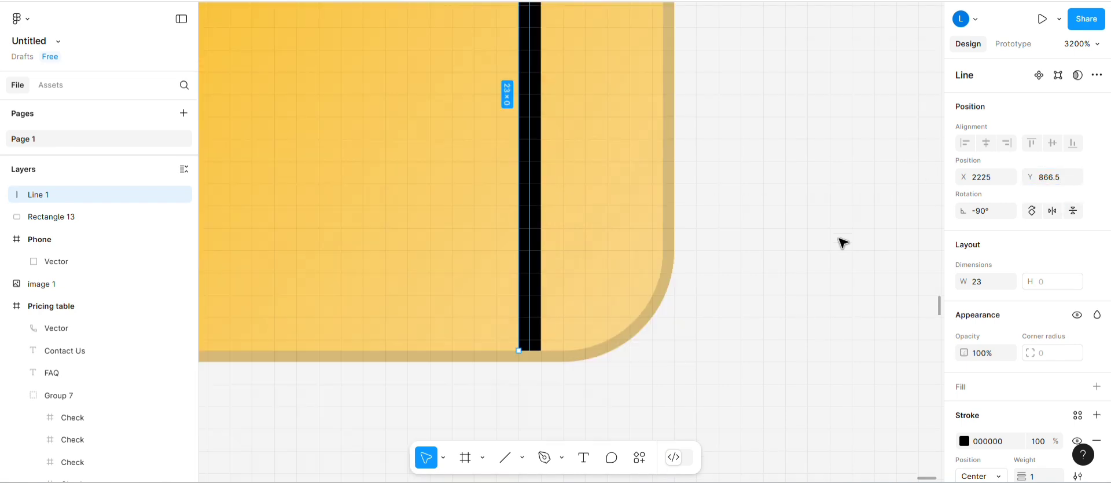
pyautogui.scroll(4, 843, 242)
pyautogui.click(842, 242)
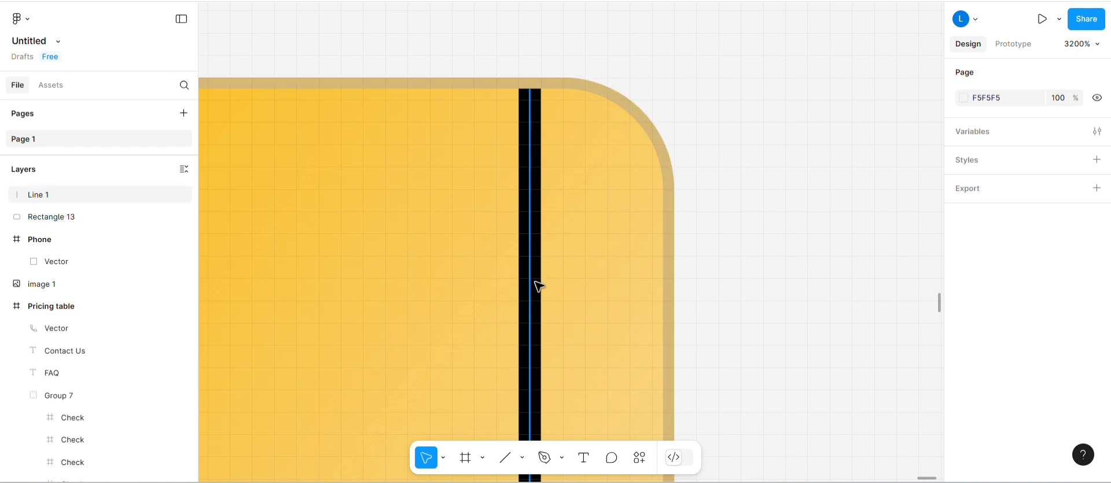
# Move the vertical line to X 2221 and set its Y position to 866.5
pyautogui.moveTo(530, 286); pyautogui.dragTo(492, 287)
pyautogui.scroll(-3, 521, 280)
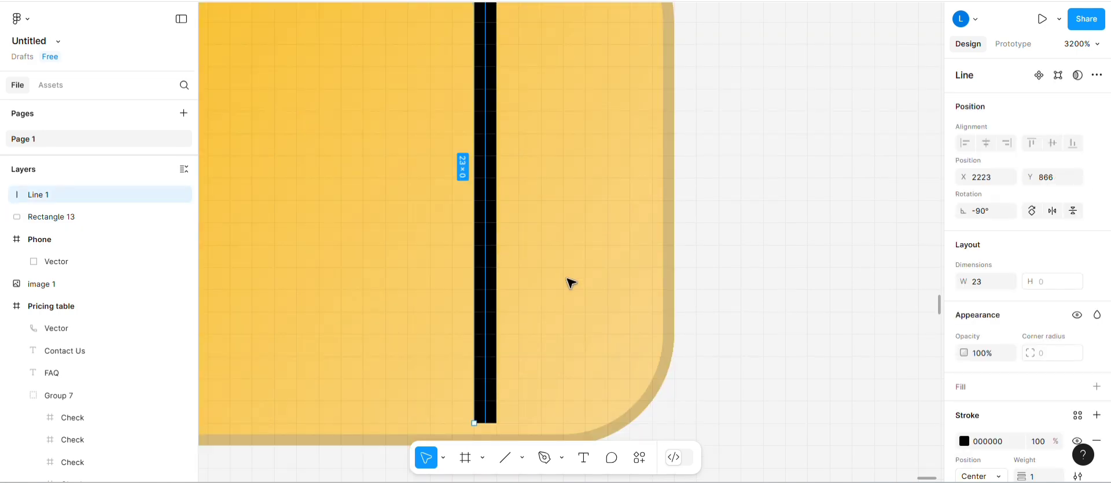
pyautogui.moveTo(489, 316); pyautogui.dragTo(459, 307)
pyautogui.scroll(5, 815, 271)
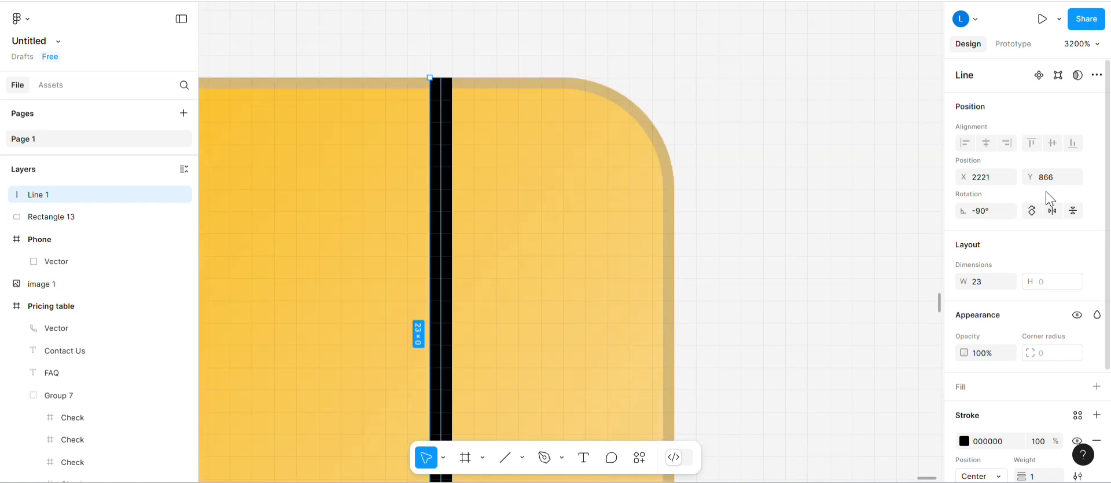
pyautogui.click(1055, 177)
pyautogui.write('.5')
pyautogui.press('Return')
# Draw a horizontal line from the vertical line towards the rectangle's right border at Y 874 and set its width to 9.5
pyautogui.click(504, 461)
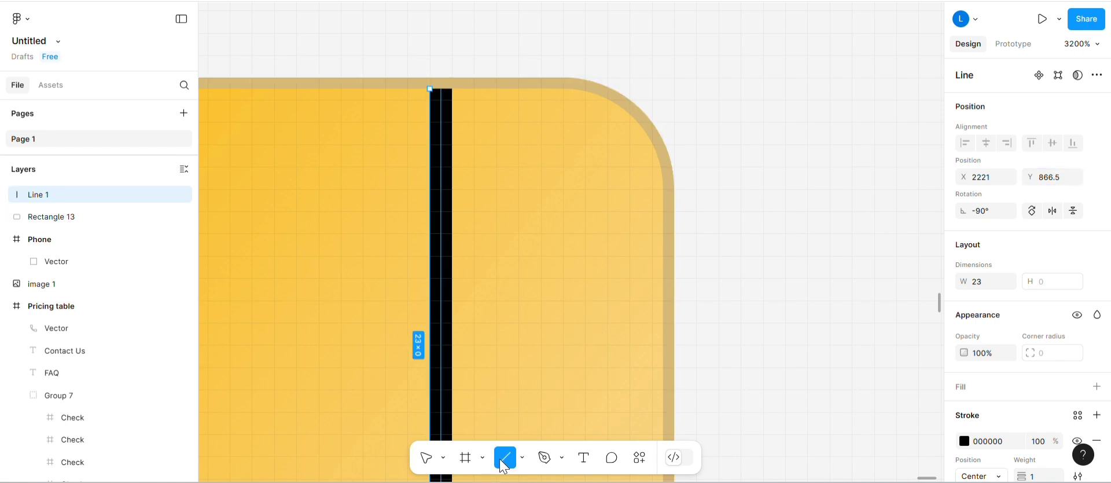
pyautogui.moveTo(460, 261)
pyautogui.mouseDown()
pyautogui.moveTo(665, 255)
pyautogui.moveTo(652, 255)
pyautogui.mouseUp()
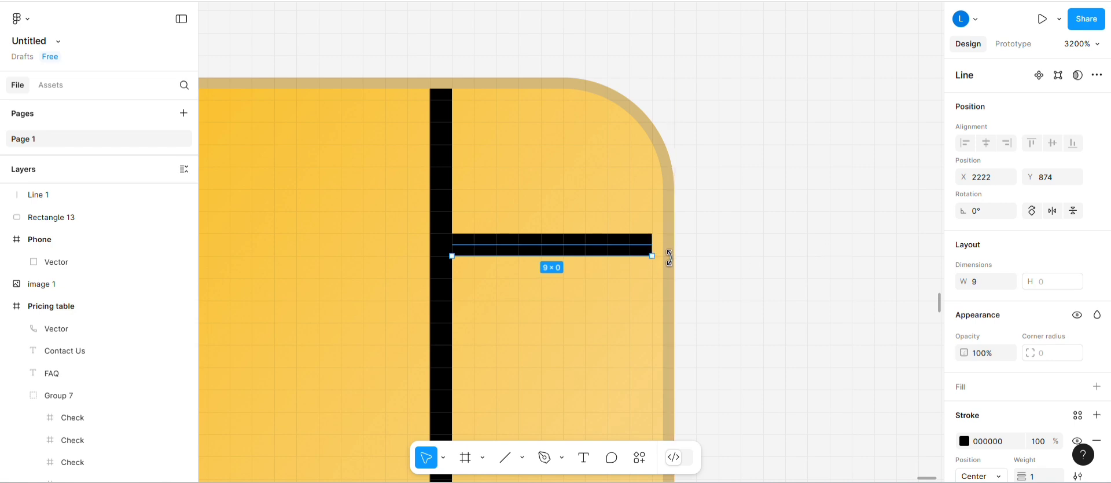
pyautogui.click(986, 283)
pyautogui.write('9.5')
pyautogui.press('Return')
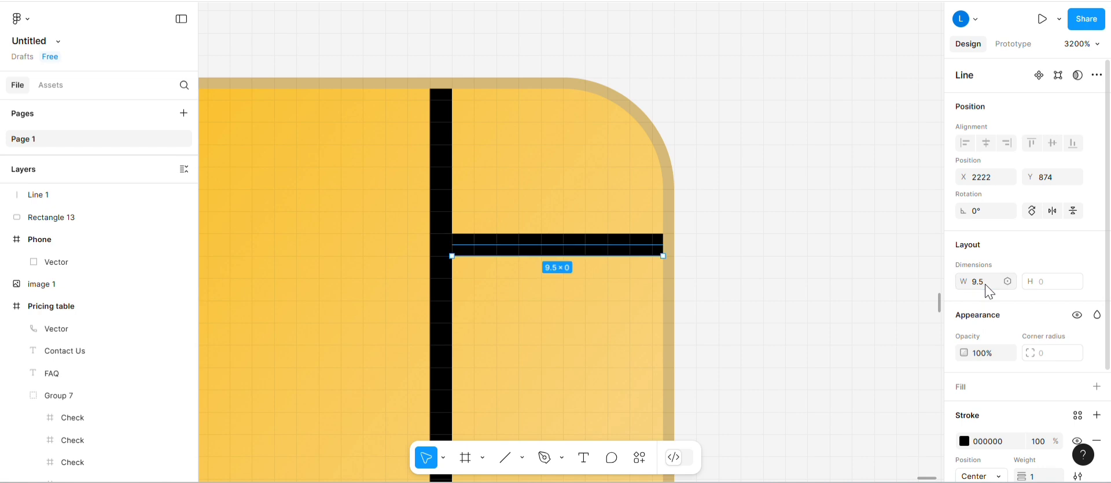
# Duplicate the horizontal line straight down to Y 881
pyautogui.click(732, 319)
pyautogui.scroll(-2, 602, 231)
pyautogui.click(563, 167)
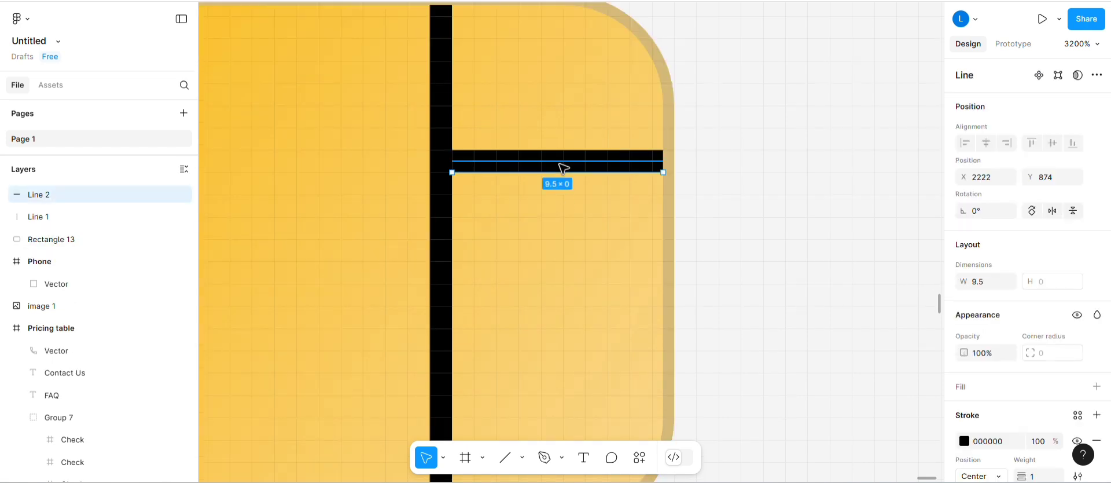
pyautogui.moveTo(563, 168); pyautogui.dragTo(560, 317)
pyautogui.scroll(-3, 559, 319)
pyautogui.scroll(4, 559, 319)
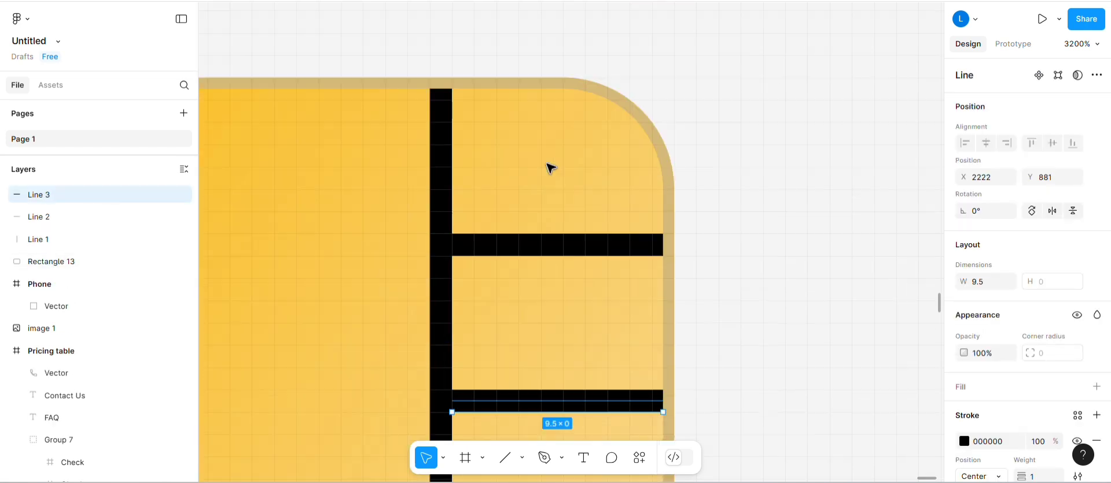
# Add a third horizontal line as a copy at Y 887 and raise the two lines above it by 1 px
pyautogui.click(551, 243)
pyautogui.moveTo(551, 243); pyautogui.dragTo(565, 371)
pyautogui.scroll(-3, 558, 231)
pyautogui.click(565, 236)
pyautogui.scroll(3, 801, 285)
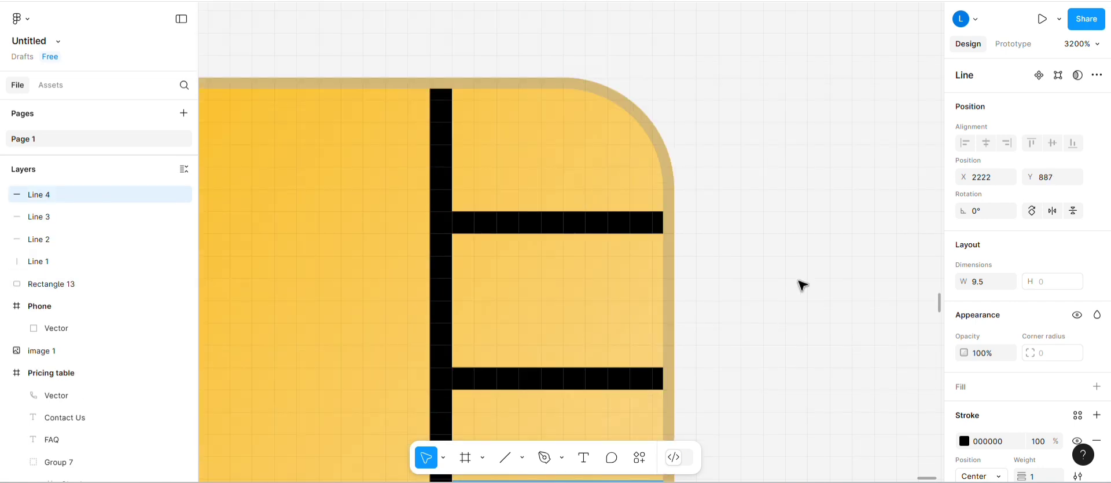
# Move the upper horizontal line to Y 872, the middle one to Y 879 and the lower one to Y 885
pyautogui.click(521, 220)
pyautogui.moveTo(521, 221); pyautogui.dragTo(521, 214)
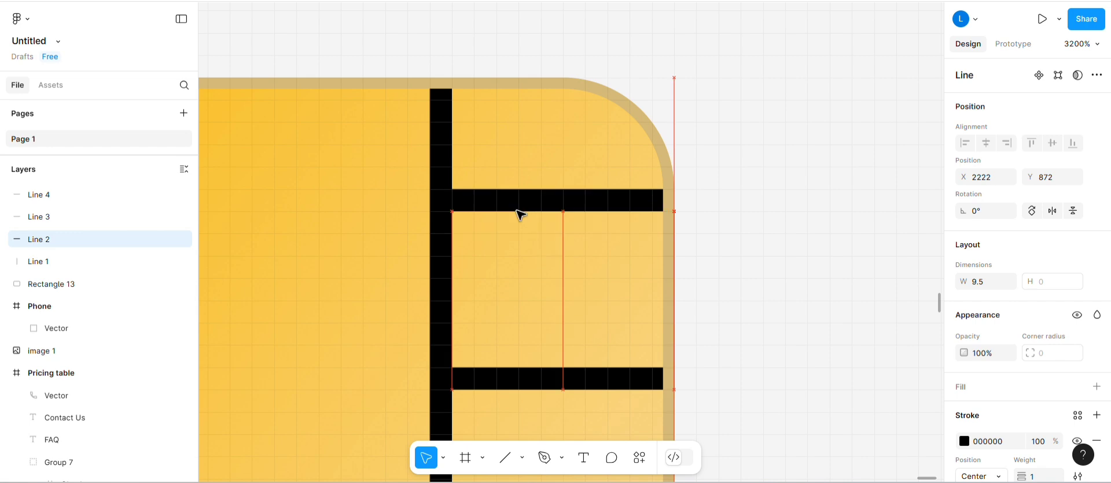
pyautogui.moveTo(532, 375); pyautogui.dragTo(543, 322)
pyautogui.scroll(-3, 532, 365)
pyautogui.scroll(2, 730, 234)
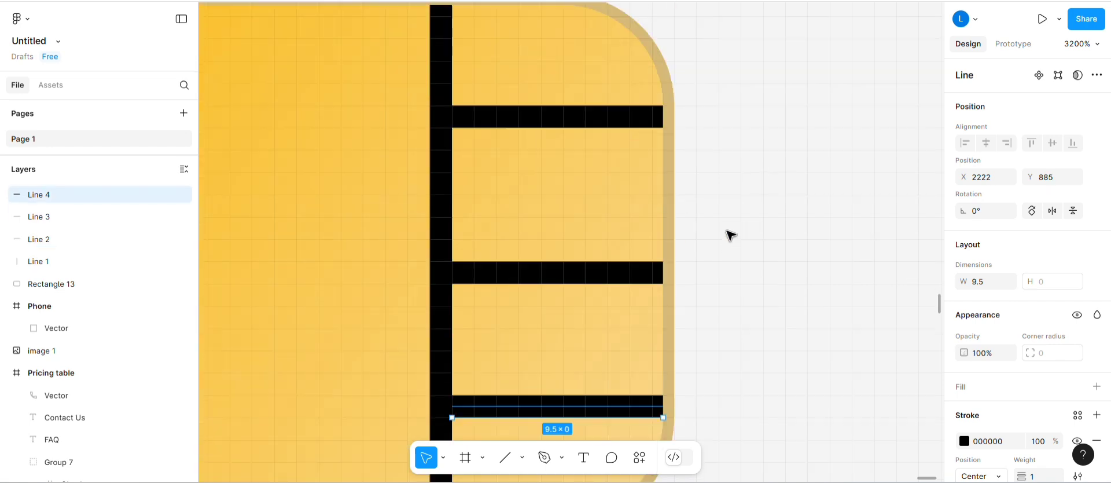
# Try to even out the spacing by nudging the middle and upper horizontal lines
pyautogui.click(590, 270)
pyautogui.moveTo(590, 270); pyautogui.dragTo(588, 262)
pyautogui.click(575, 110)
pyautogui.moveTo(575, 109); pyautogui.dragTo(576, 111)
pyautogui.click(586, 283)
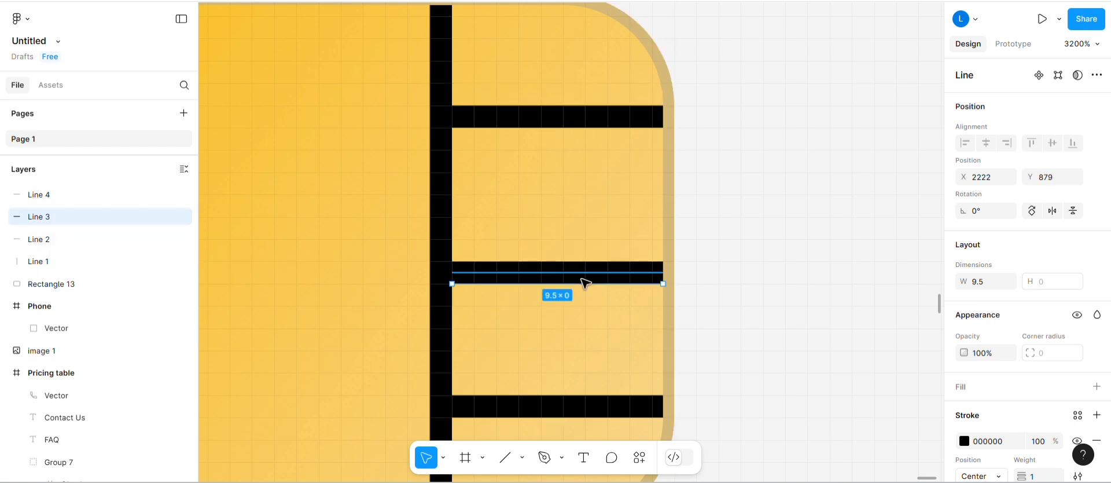
pyautogui.click(764, 280)
pyautogui.scroll(-3, 762, 278)
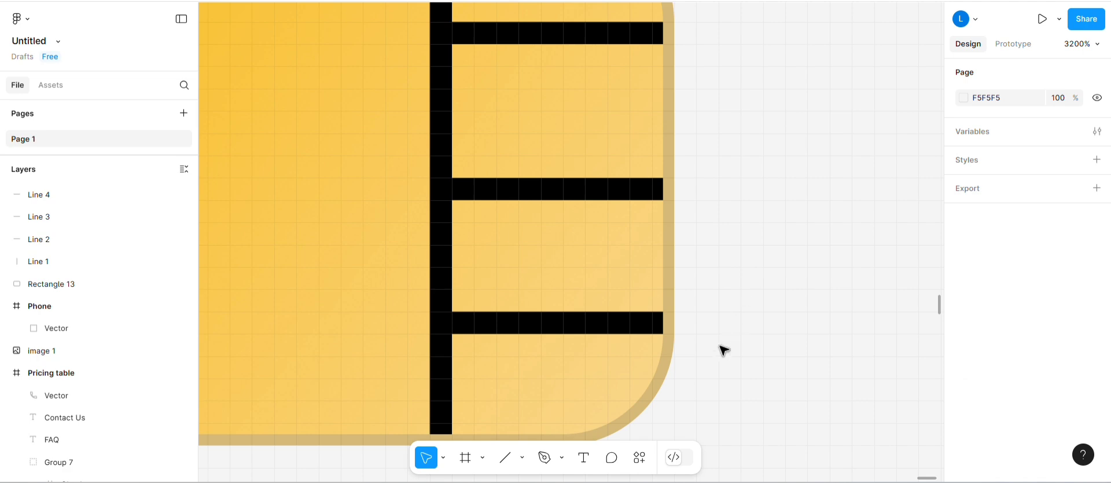
# Raise the middle horizontal line by 0.5 px so it sits evenly between the upper and lower ones
pyautogui.click(590, 189)
pyautogui.moveTo(590, 190); pyautogui.dragTo(598, 176)
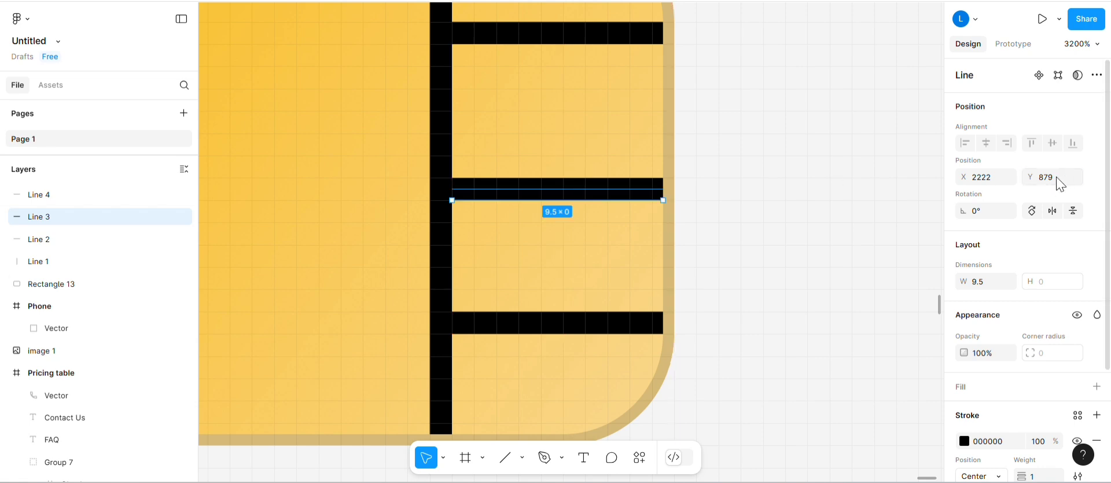
pyautogui.write('.5')
pyautogui.press('Return')
pyautogui.click(772, 241)
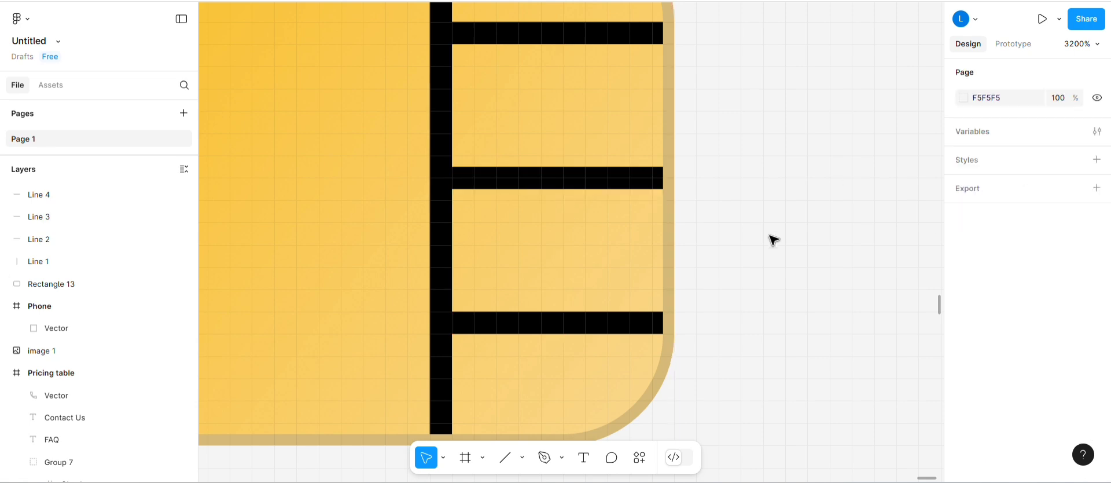
# Draw an L-shaped pen path about 7.5 by 9.5 px from the rectangle's left inner border to its bottom inner border
pyautogui.scroll(3, 772, 240)
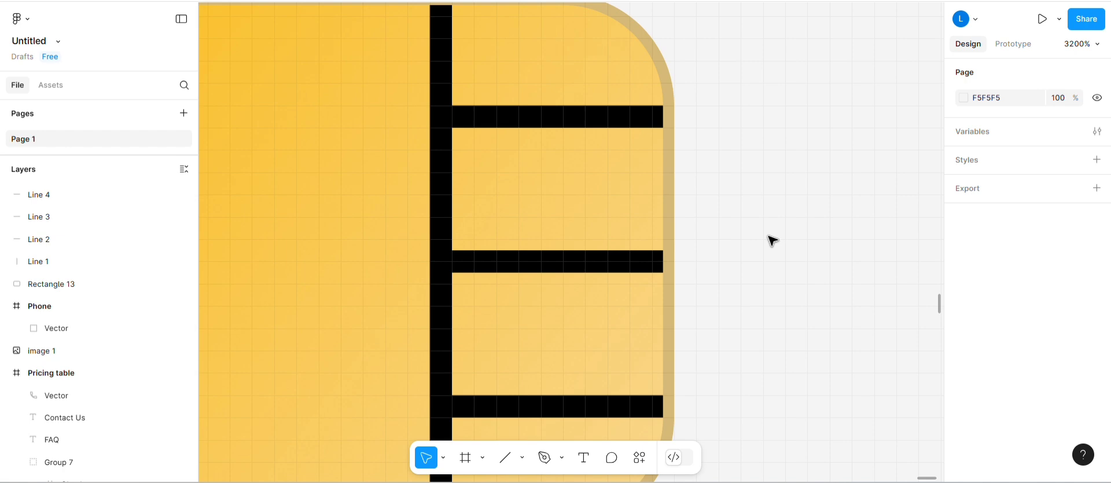
pyautogui.hscroll(-6, 773, 240)
pyautogui.press('p')
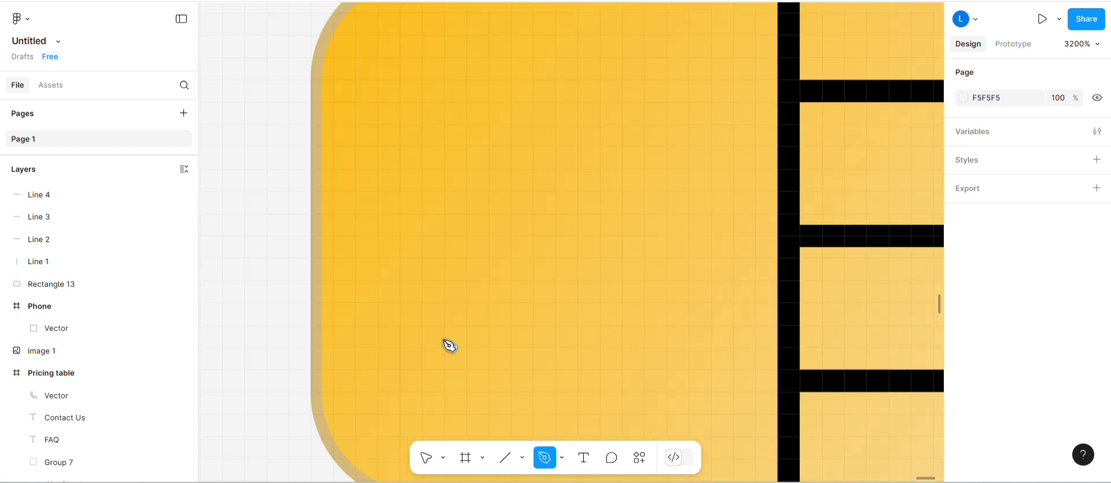
pyautogui.click(323, 280)
pyautogui.click(489, 281)
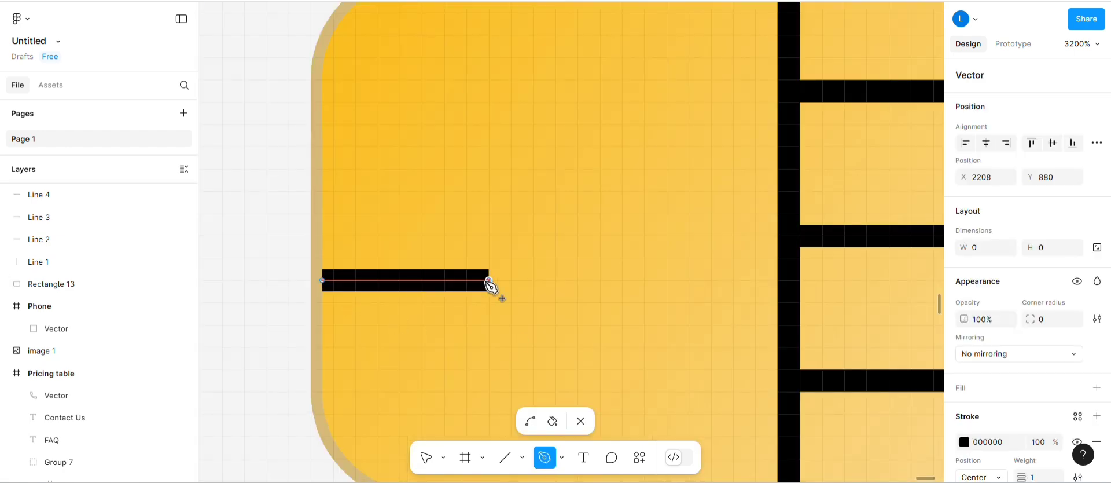
pyautogui.scroll(-3, 490, 283)
pyautogui.click(489, 408)
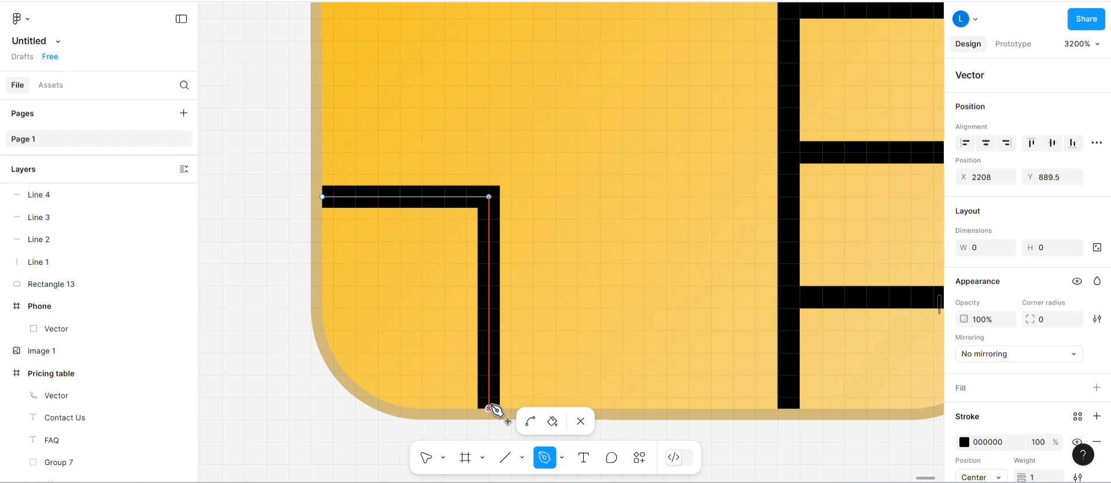
# Set the L-shaped path's stroke weight to 0.5 and finish the path
pyautogui.scroll(-2, 984, 376)
pyautogui.click(1042, 391)
pyautogui.write('0.')
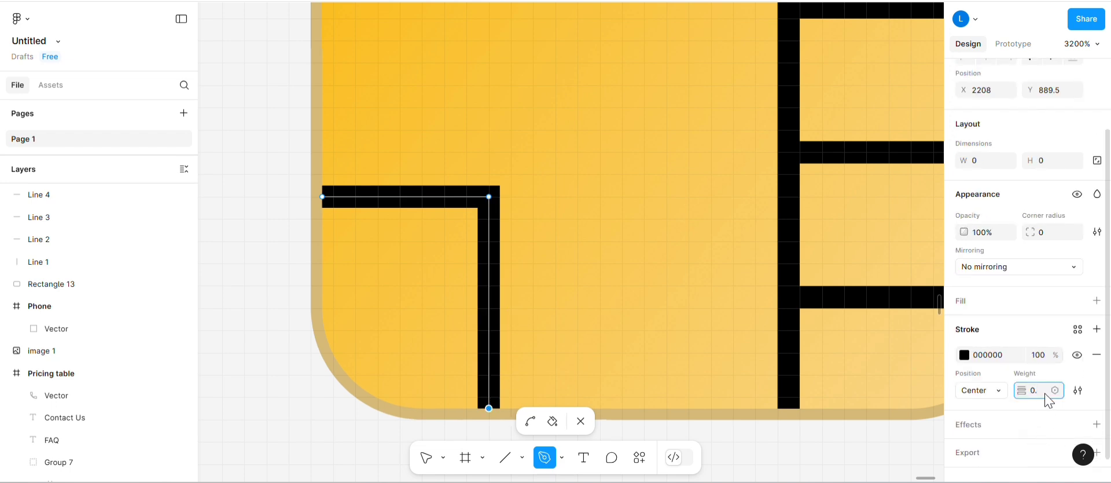
pyautogui.write('5')
pyautogui.press('Return')
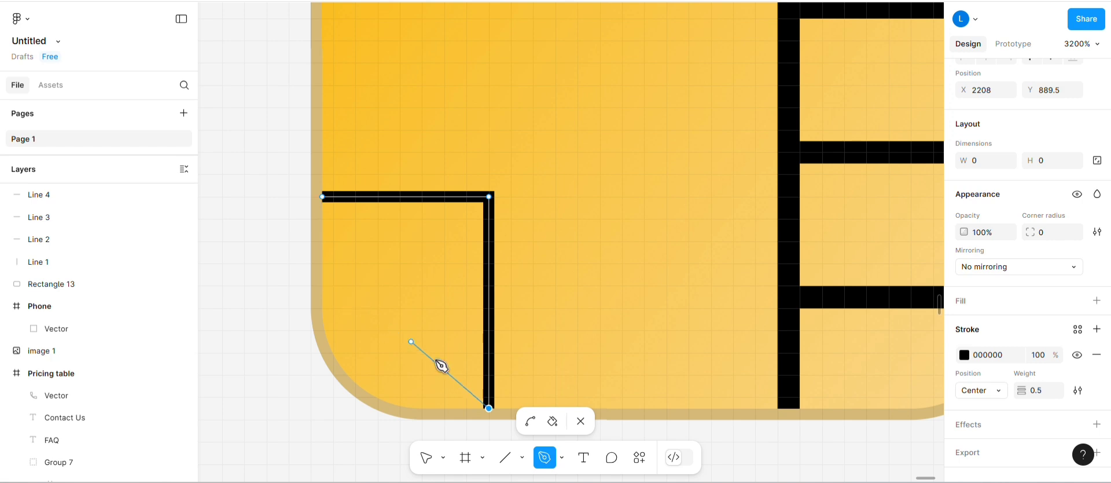
pyautogui.press('Escape')
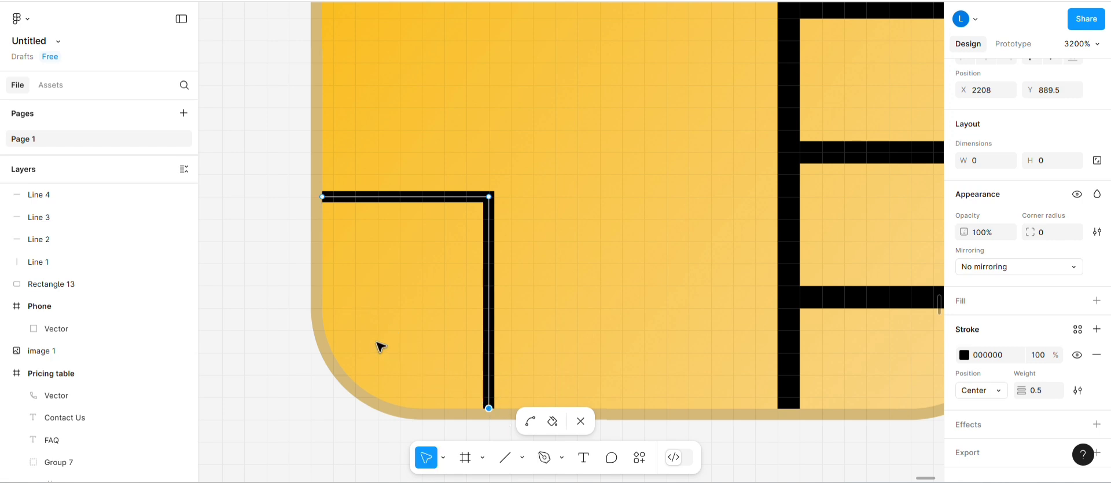
pyautogui.click(359, 270)
pyautogui.press('Escape')
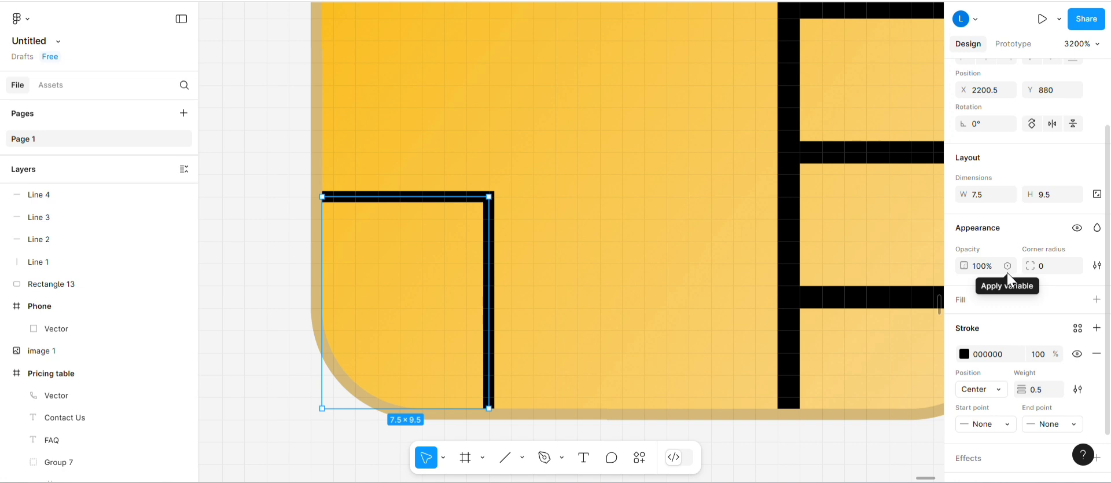
# Round the L-shaped path's corner with a radius of 2
pyautogui.scroll(3, 1004, 331)
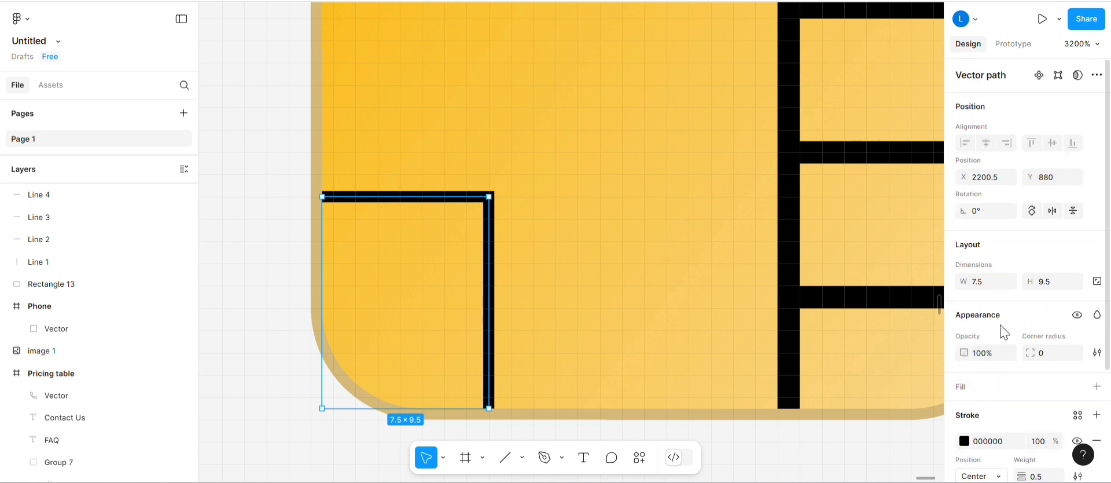
pyautogui.click(550, 193)
pyautogui.click(488, 204)
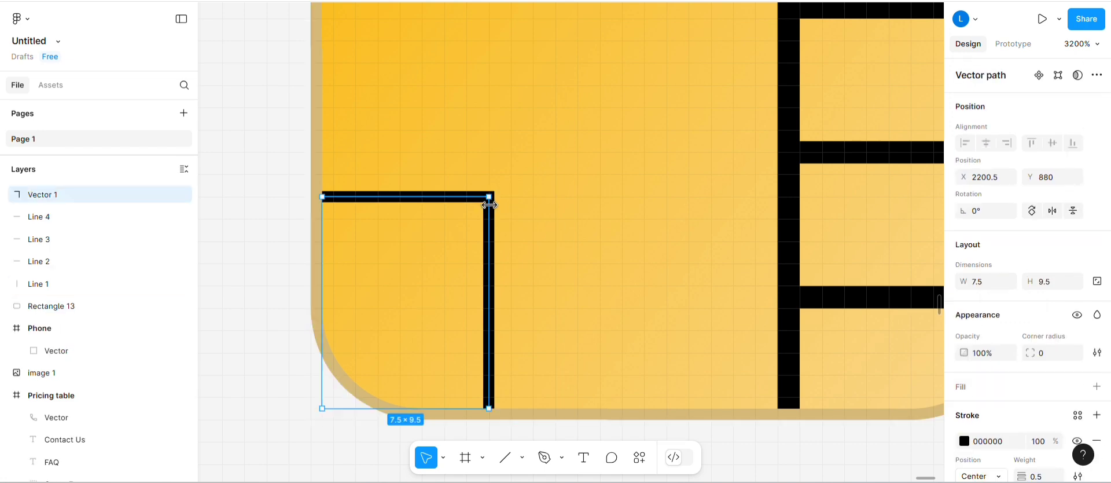
pyautogui.click(1048, 355)
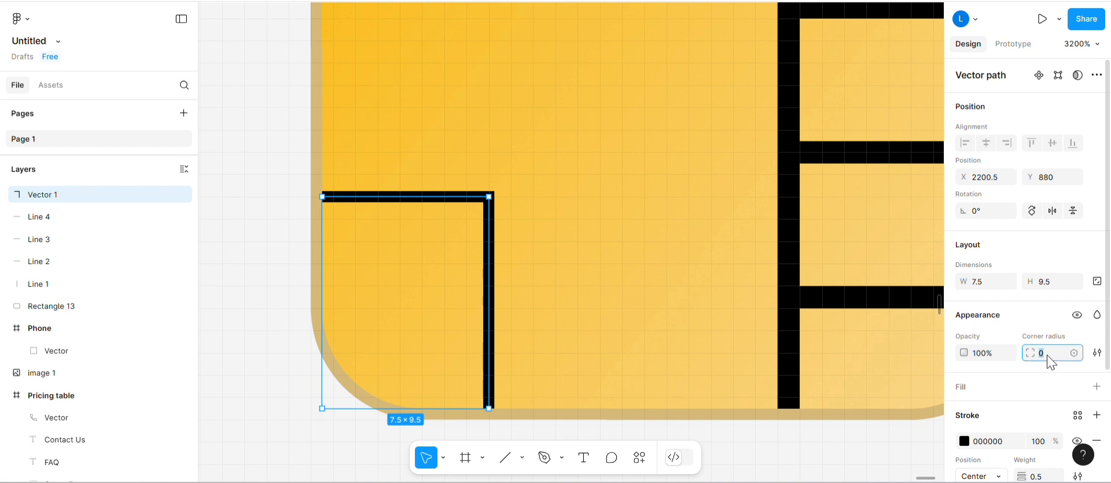
pyautogui.click(544, 317)
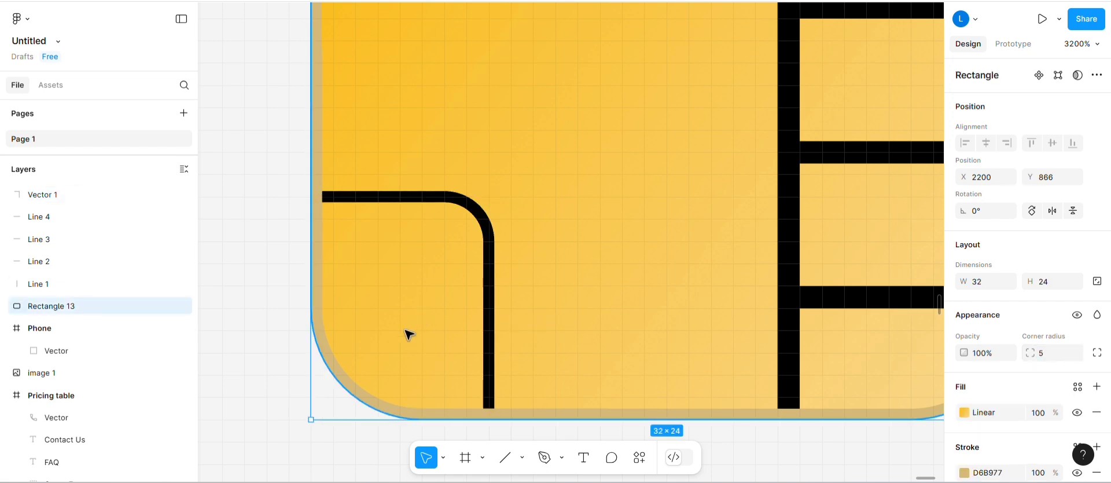
# Draw a horizontal pen line about 7.5 px long from the rectangle's left inner border to the rounded path, and lower it by 1 px
pyautogui.click(544, 457)
pyautogui.click(321, 285)
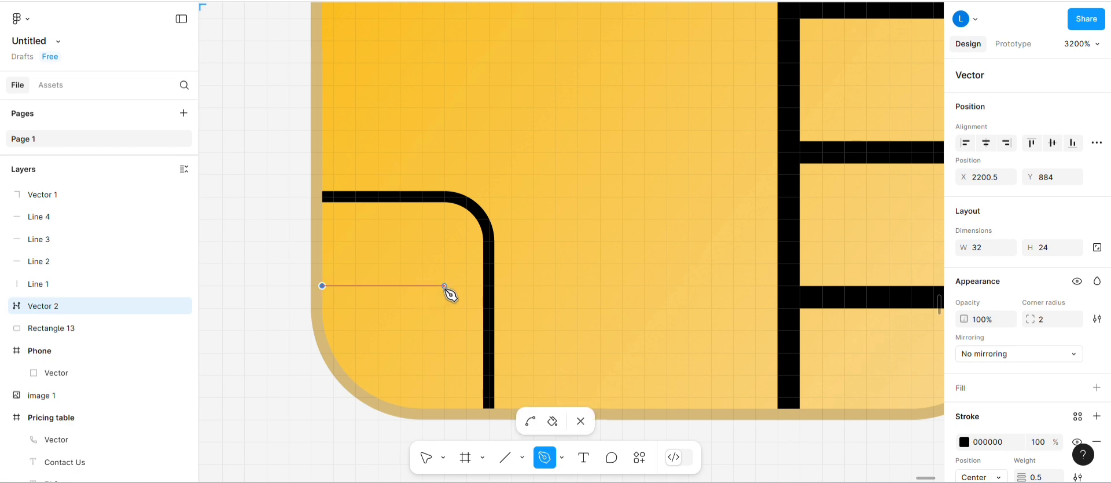
pyautogui.click(477, 286)
pyautogui.press('Escape')
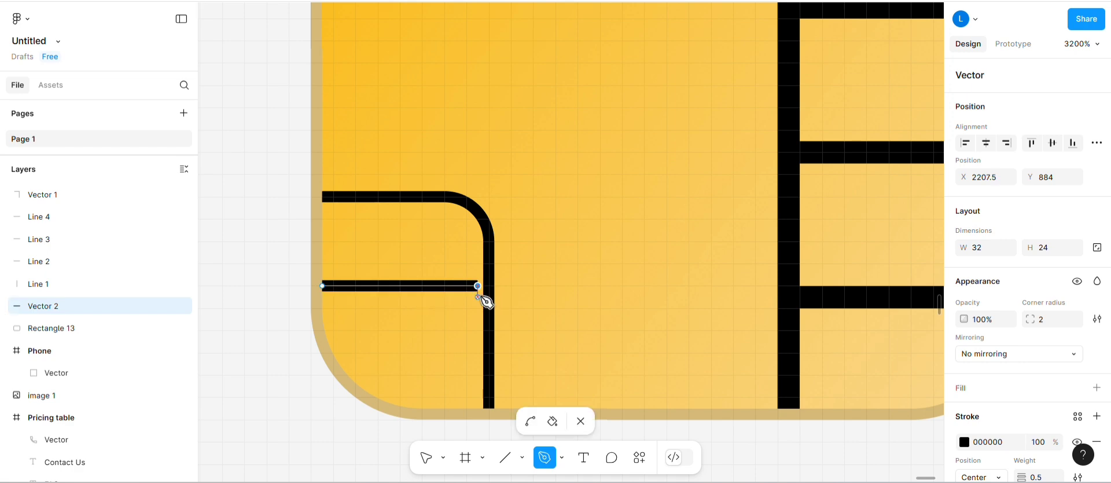
pyautogui.click(489, 285)
pyautogui.press('v')
pyautogui.press('Escape')
pyautogui.click(541, 283)
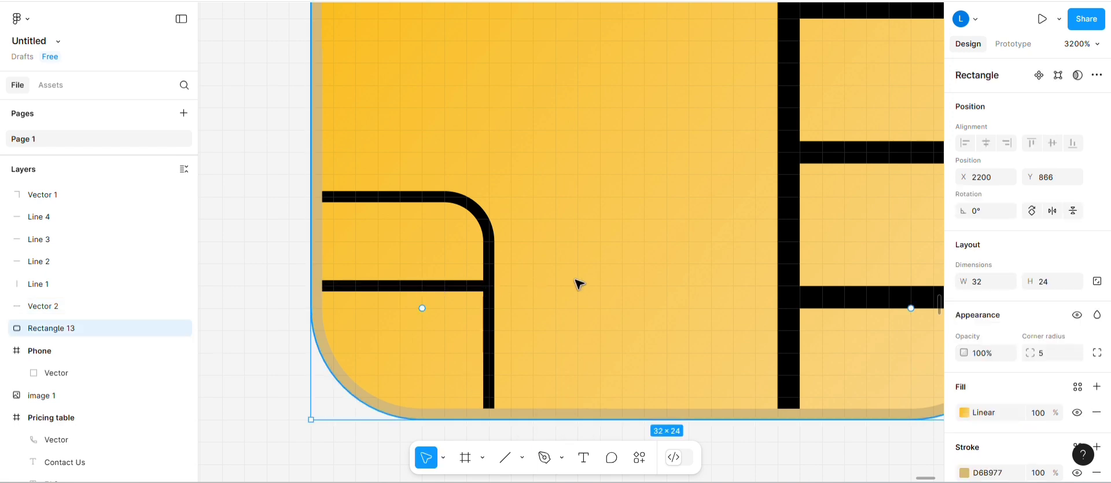
pyautogui.press('Escape')
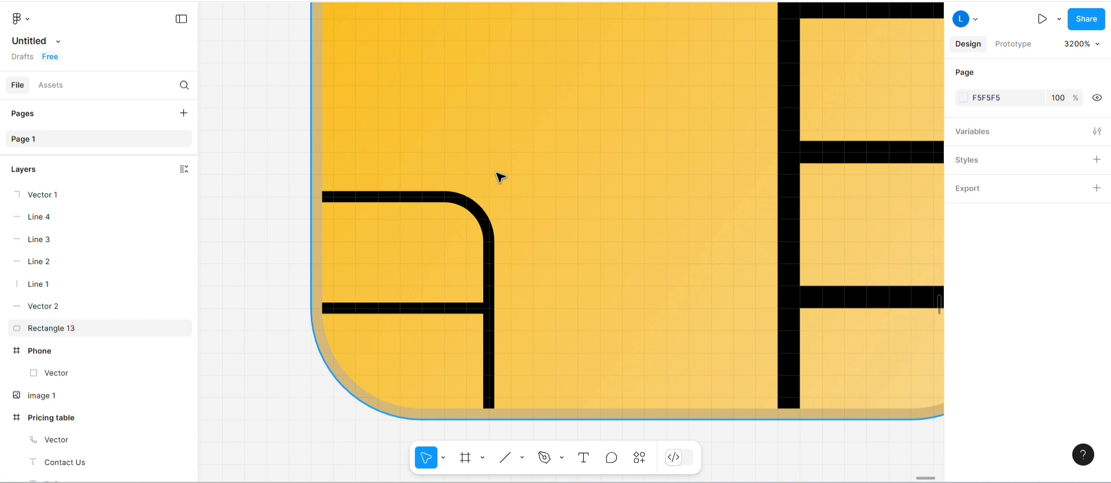
# Set the long vertical line's stroke weight to 0.5
pyautogui.press('-')
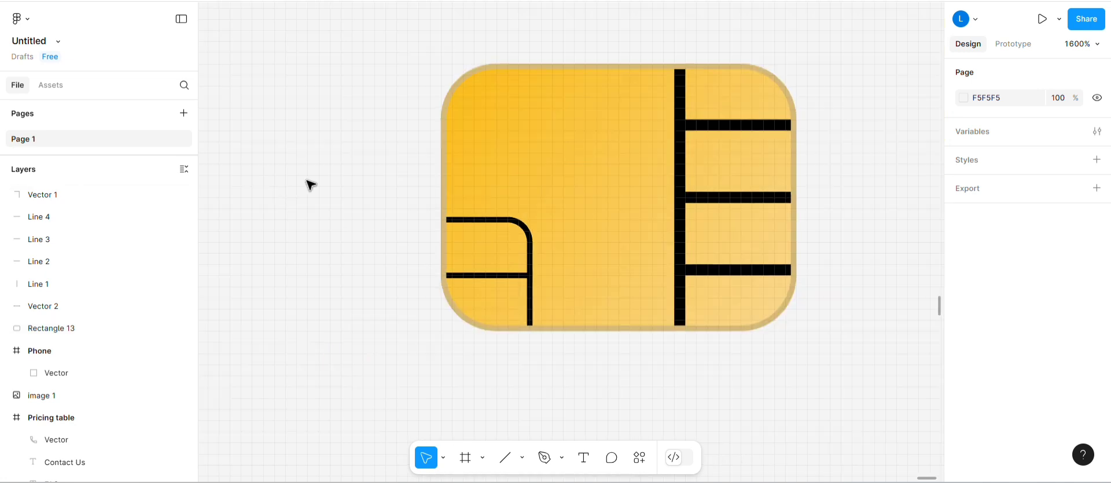
pyautogui.press('-')
pyautogui.moveTo(645, 352); pyautogui.dragTo(550, 359)
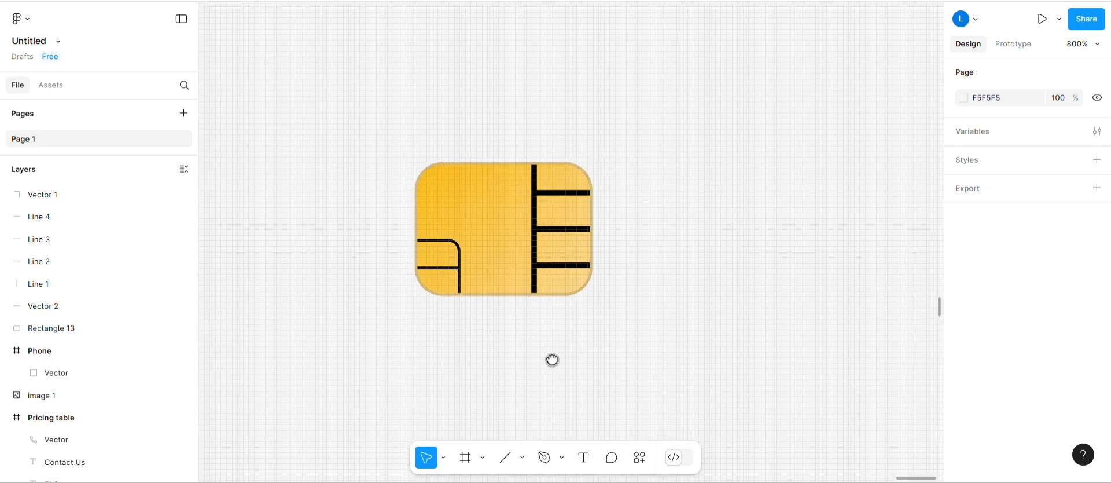
pyautogui.click(533, 288)
pyautogui.scroll(-3, 1036, 356)
pyautogui.click(1040, 387)
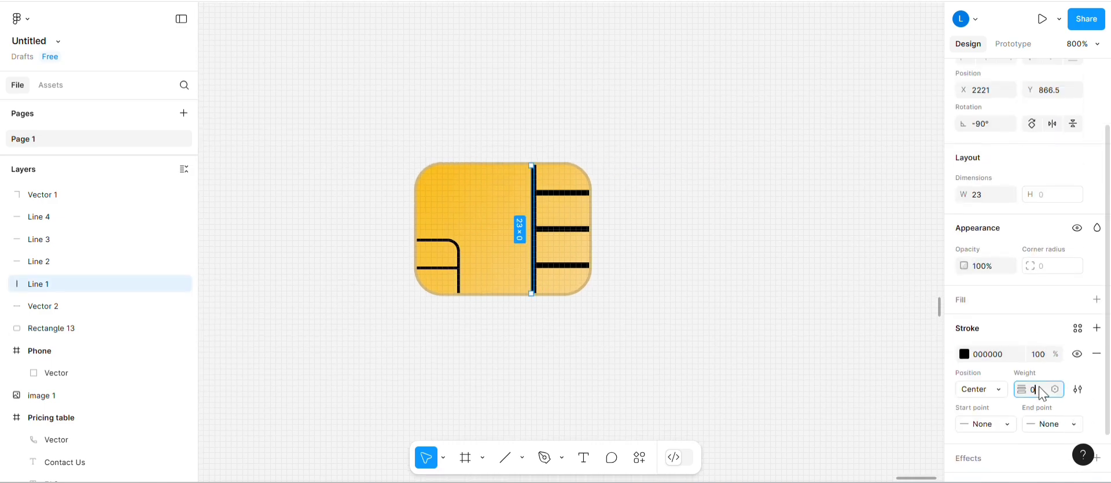
pyautogui.write('0.5')
pyautogui.press('Return')
# Set the upper horizontal line's stroke weight to 0.5
pyautogui.click(573, 194)
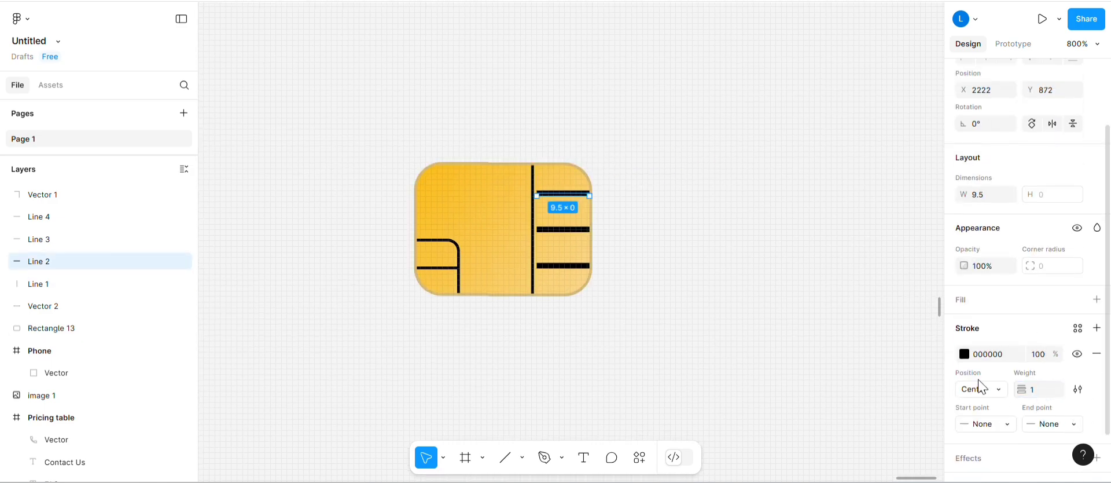
pyautogui.click(1039, 392)
pyautogui.write('0.5')
pyautogui.press('Return')
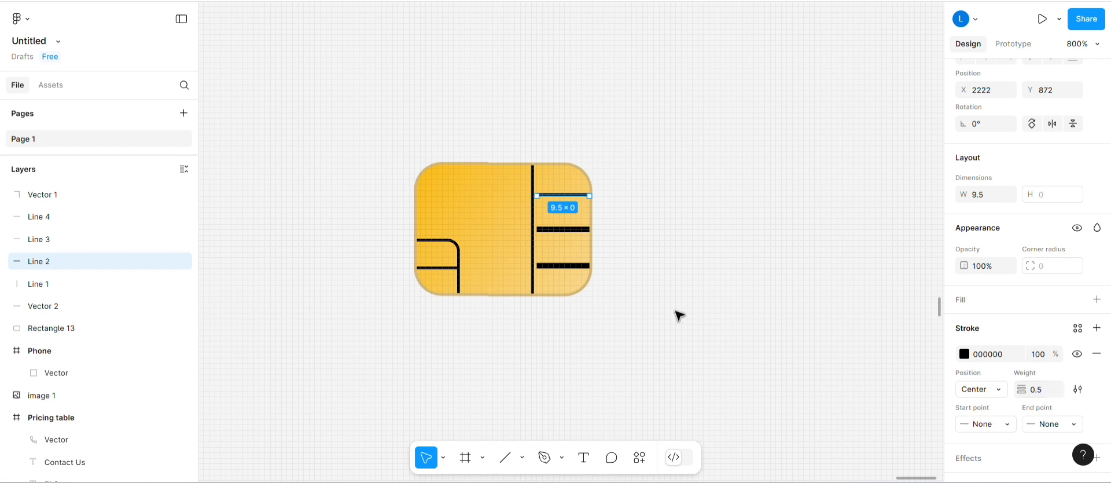
# Set the stroke weight of the middle and lower horizontal lines beside the long vertical line to 0.5
pyautogui.press('Tab')
pyautogui.click(1040, 396)
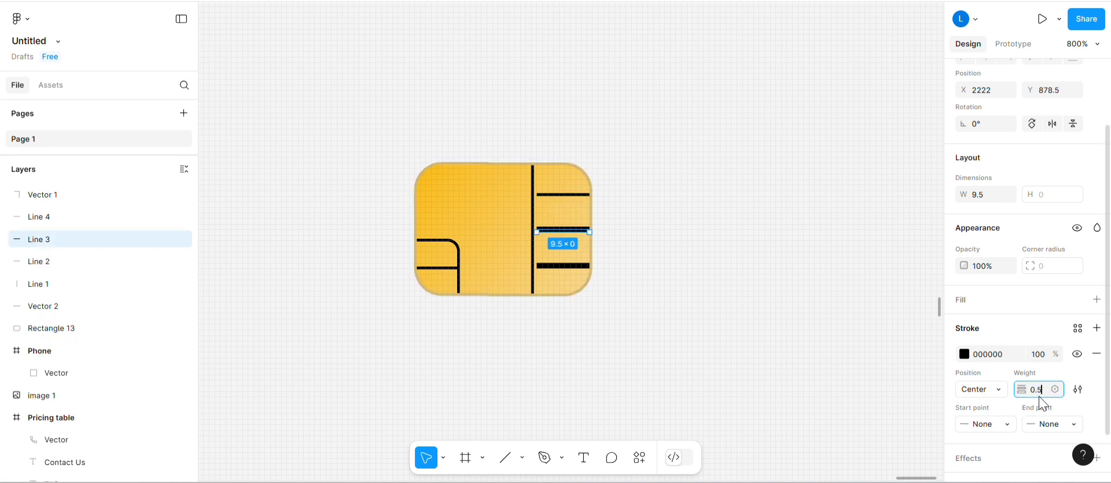
pyautogui.press('Return')
pyautogui.click(558, 266)
pyautogui.click(1039, 390)
pyautogui.write('0')
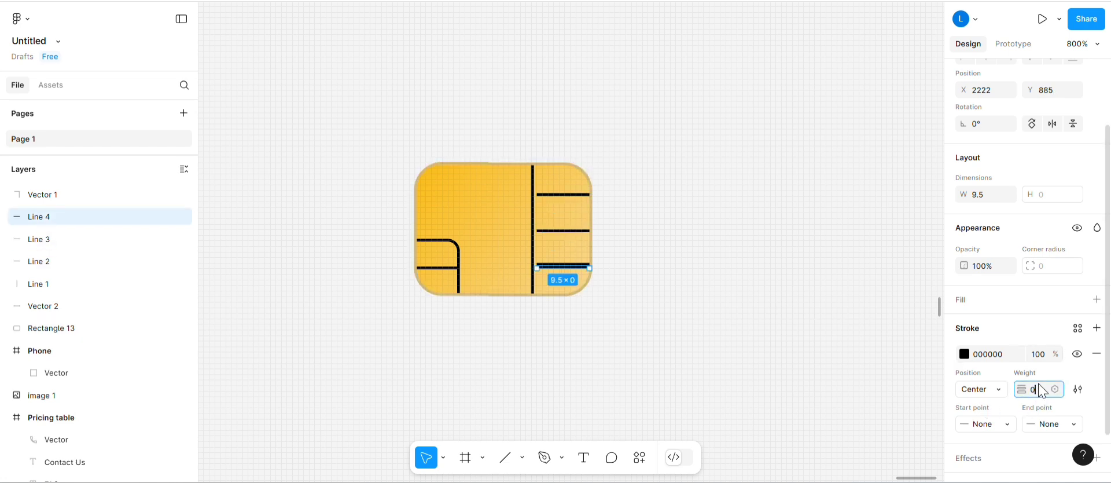
pyautogui.write('.5')
pyautogui.press('Return')
pyautogui.click(689, 300)
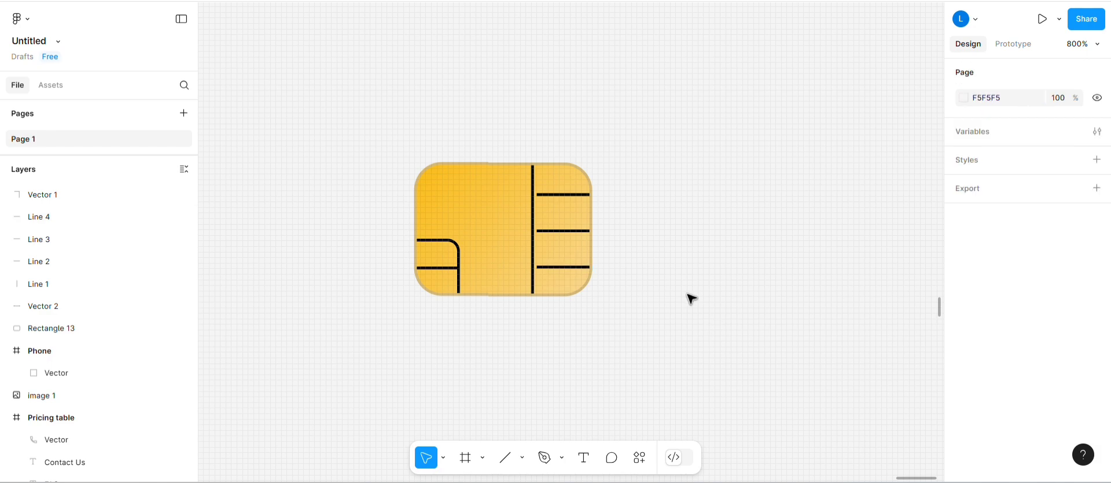
# Set the upper horizontal line's width to 10
pyautogui.moveTo(404, 143); pyautogui.dragTo(633, 325)
pyautogui.scroll(5, 632, 324)
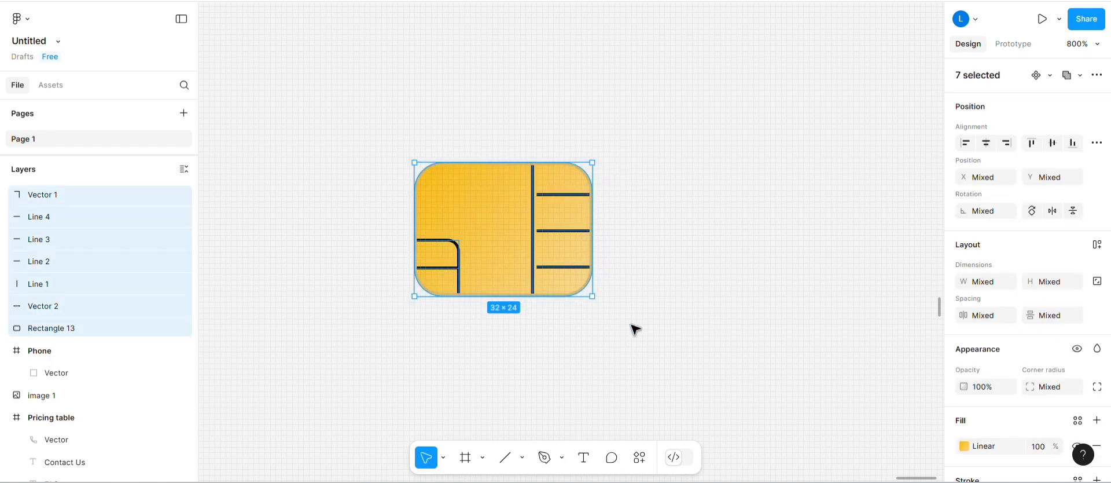
pyautogui.scroll(3, 628, 331)
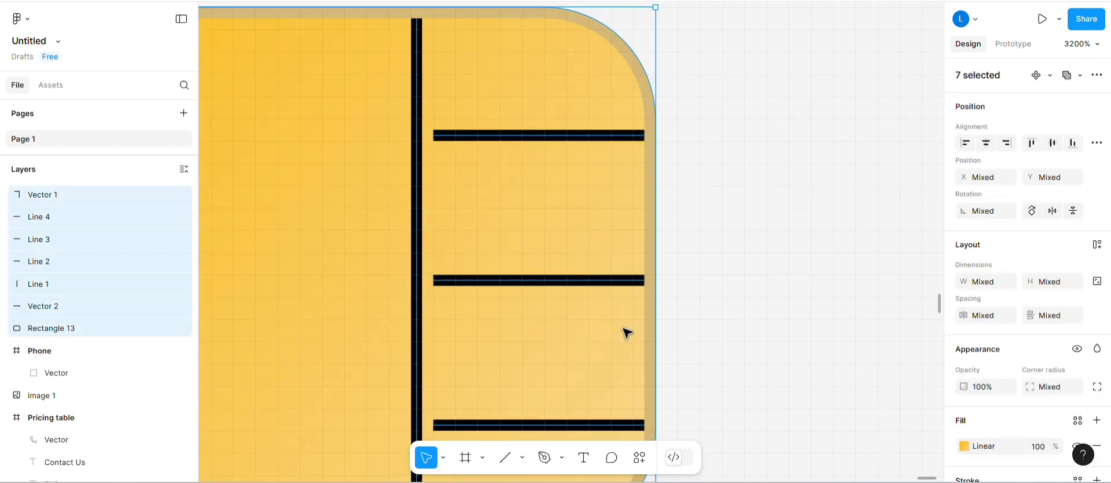
pyautogui.click(540, 142)
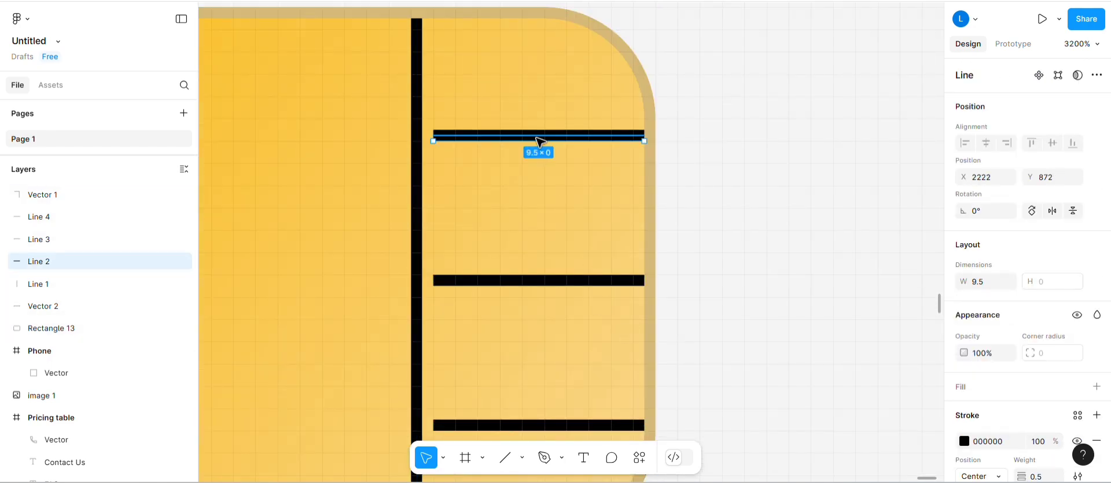
pyautogui.click(986, 281)
pyautogui.write('10')
pyautogui.press('Return')
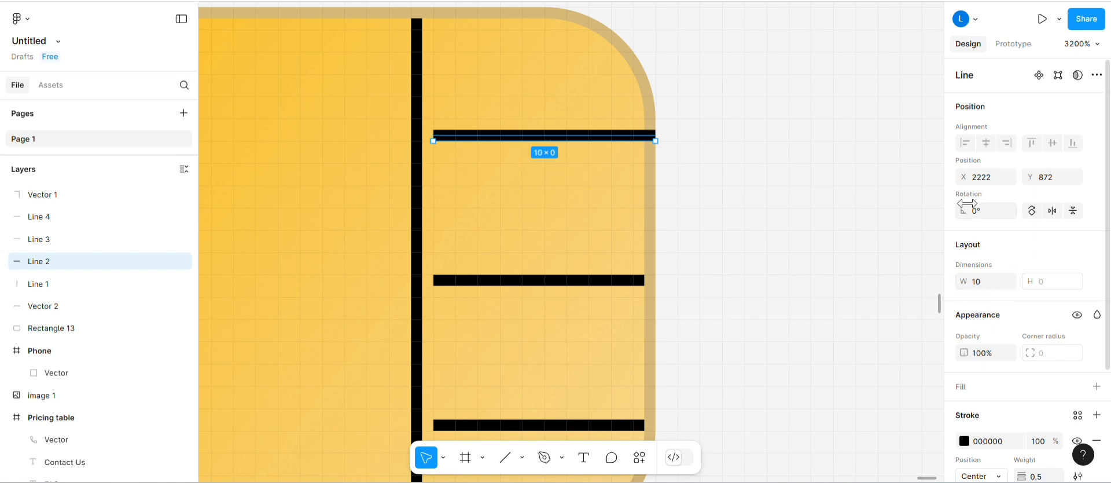
# Try offsetting the upper horizontal line to X 2222.5, and restore its position to X 2222
pyautogui.click(992, 177)
pyautogui.write('.5')
pyautogui.press('Return')
pyautogui.click(993, 176)
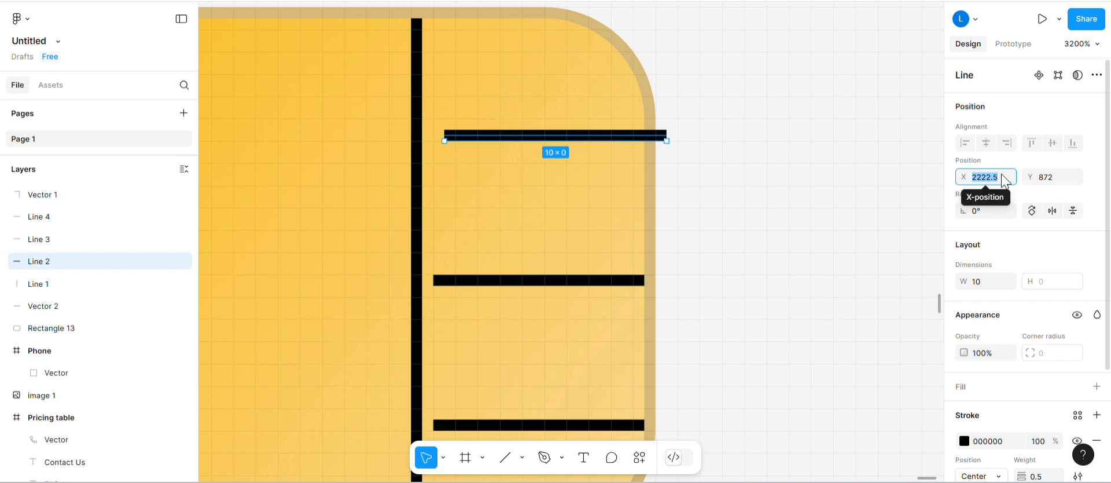
pyautogui.click(1003, 179)
pyautogui.press('Return')
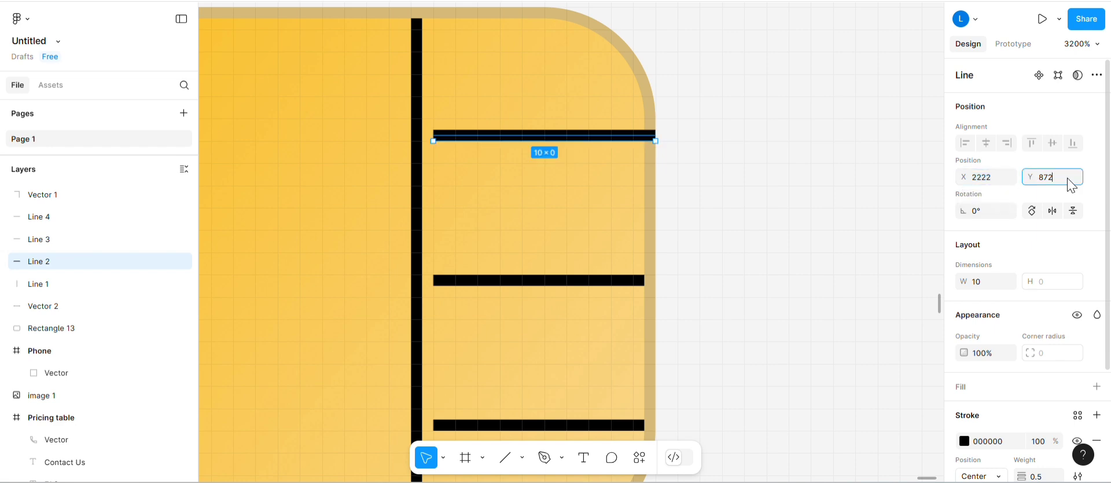
pyautogui.click(1066, 182)
pyautogui.click(1068, 184)
pyautogui.press('BackSpace')
pyautogui.press('BackSpace')
pyautogui.press('Return')
# Start the upper horizontal line on the long vertical line at X 2221 and set its width to 10.5
pyautogui.moveTo(430, 134); pyautogui.dragTo(420, 134)
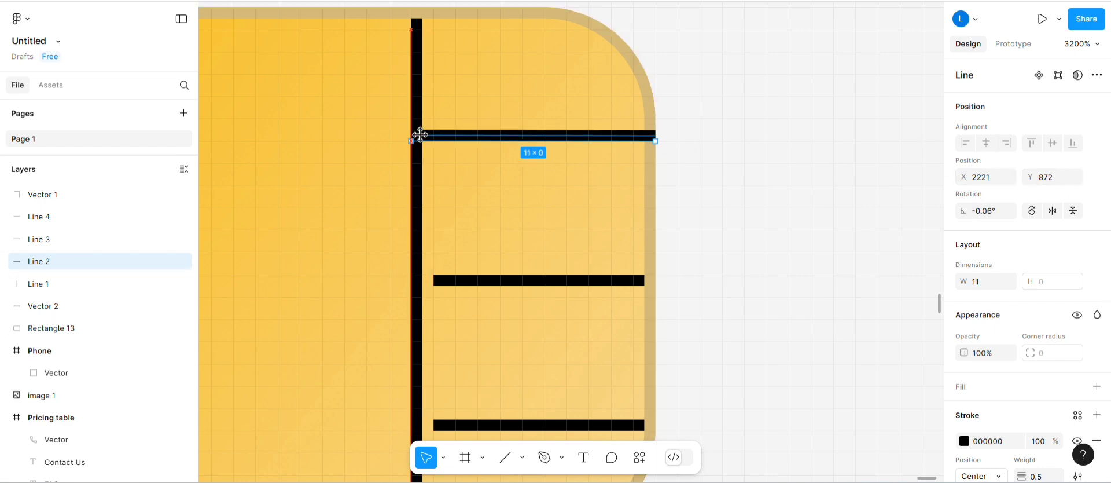
pyautogui.click(459, 191)
pyautogui.moveTo(654, 134); pyautogui.dragTo(640, 136)
pyautogui.hotkey('ctrl', 'z')
pyautogui.click(650, 139)
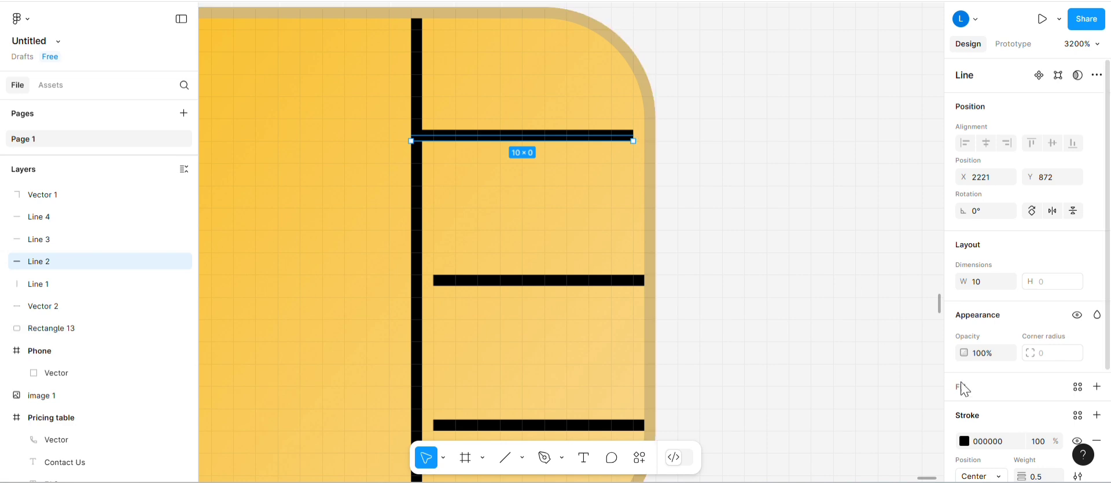
pyautogui.click(986, 284)
pyautogui.write('.5')
pyautogui.press('Return')
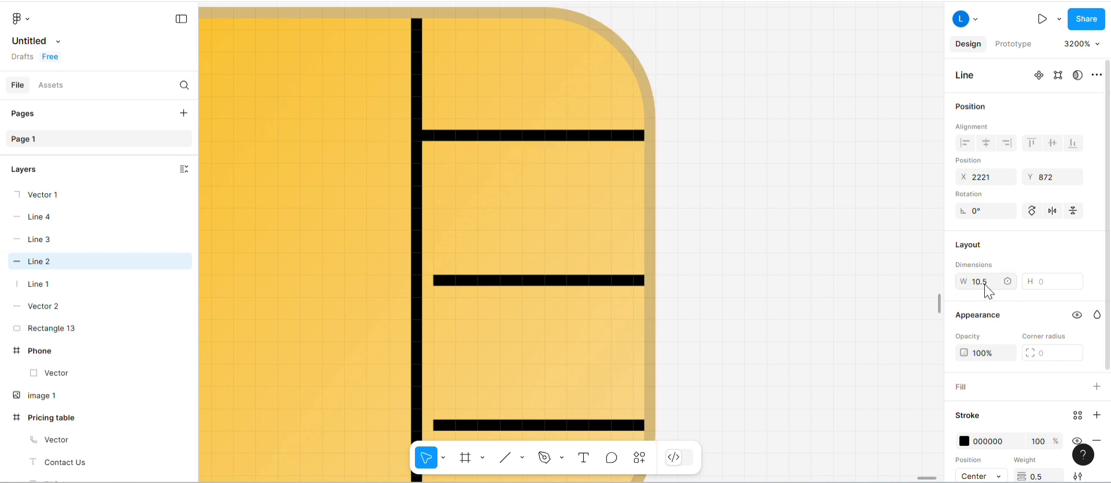
# Set the middle horizontal line's width to 10.5 and move it against the long vertical line at X 2221
pyautogui.click(625, 283)
pyautogui.click(989, 281)
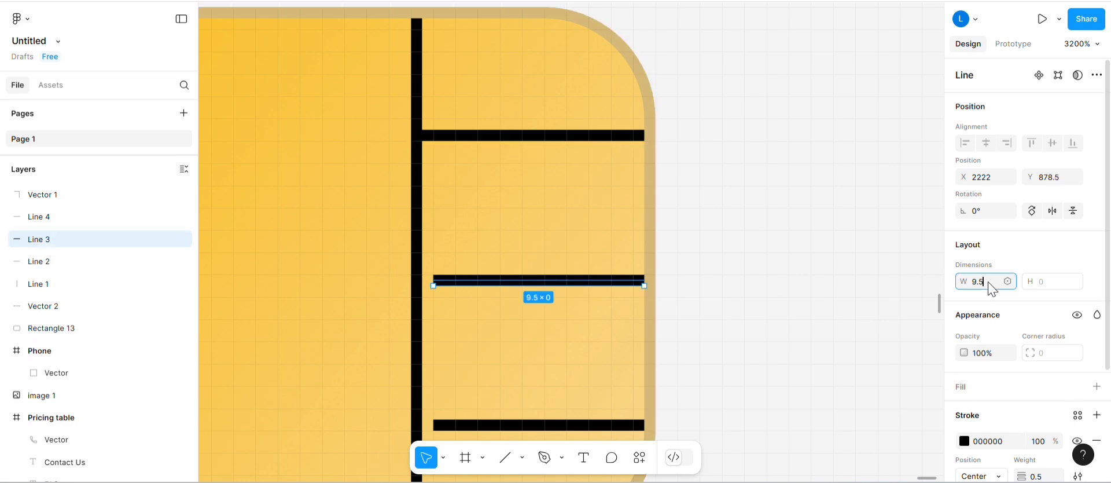
pyautogui.press('Return')
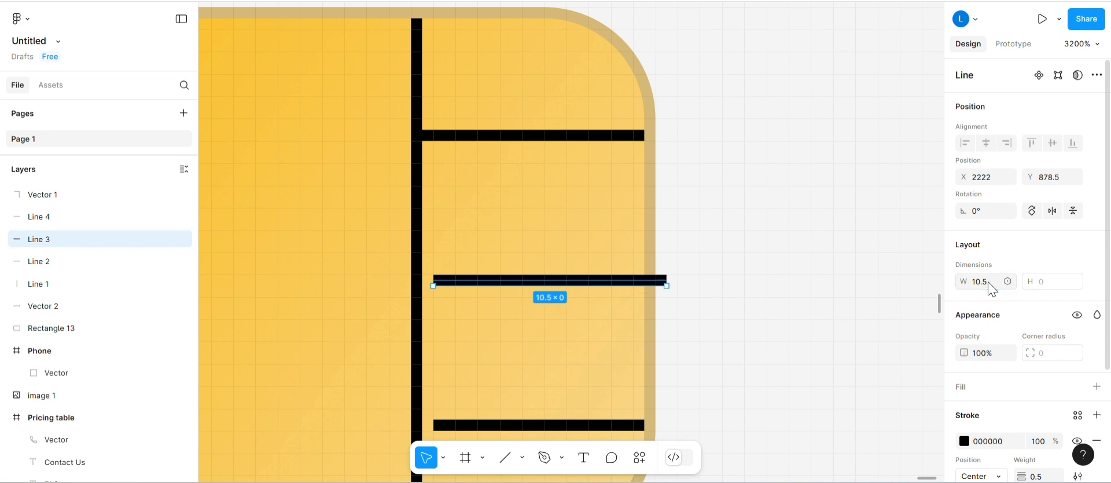
pyautogui.moveTo(630, 282); pyautogui.dragTo(618, 290)
pyautogui.click(711, 302)
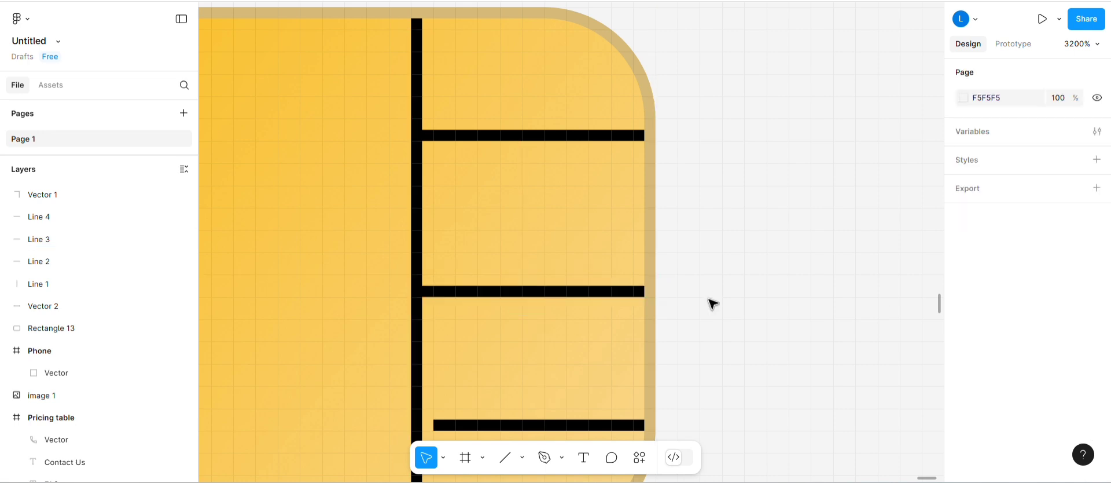
# Move the lower horizontal line against the long vertical line at X 2221 and set its width to 10.5
pyautogui.scroll(-3, 602, 349)
pyautogui.click(598, 345)
pyautogui.press('Left')
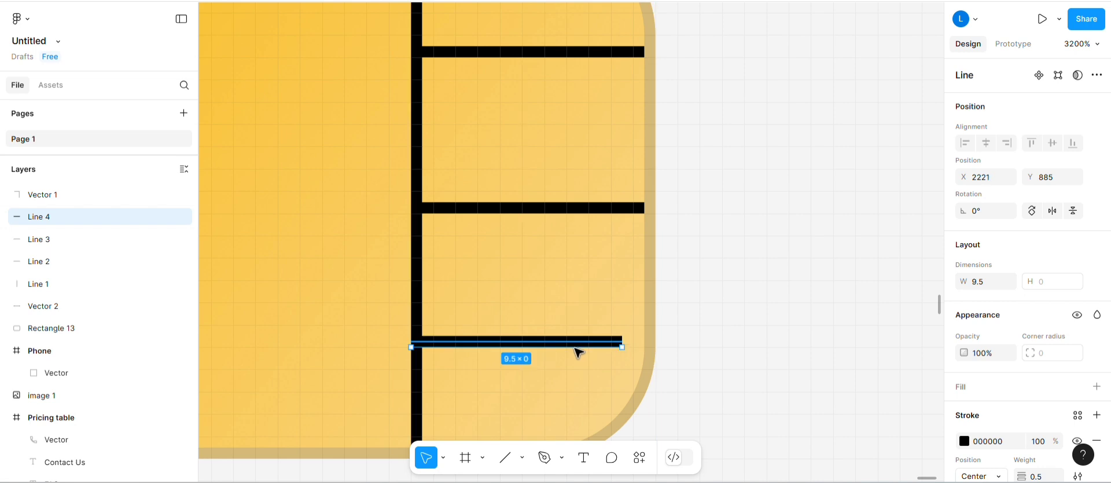
pyautogui.click(987, 282)
pyautogui.write('10.')
pyautogui.press('Return')
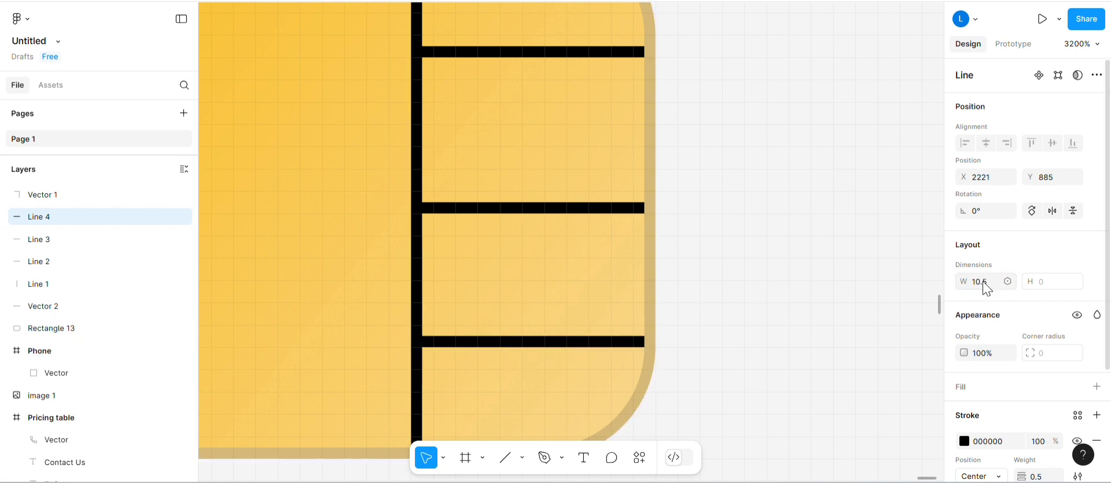
pyautogui.click(781, 293)
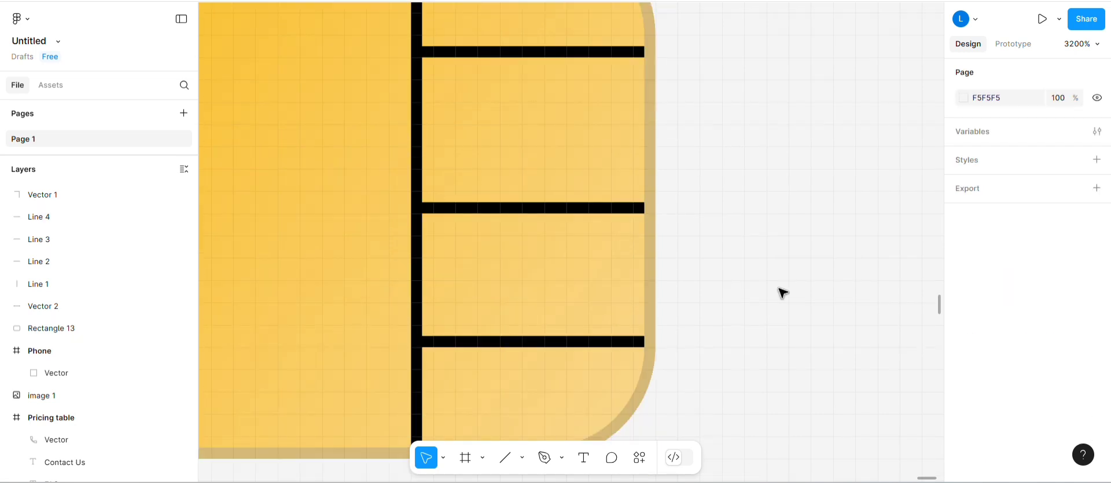
# Try moving the middle horizontal line down to Y 879.5
pyautogui.click(574, 210)
pyautogui.moveTo(574, 207)
pyautogui.mouseDown()
pyautogui.moveTo(571, 192)
pyautogui.moveTo(575, 206)
pyautogui.mouseUp()
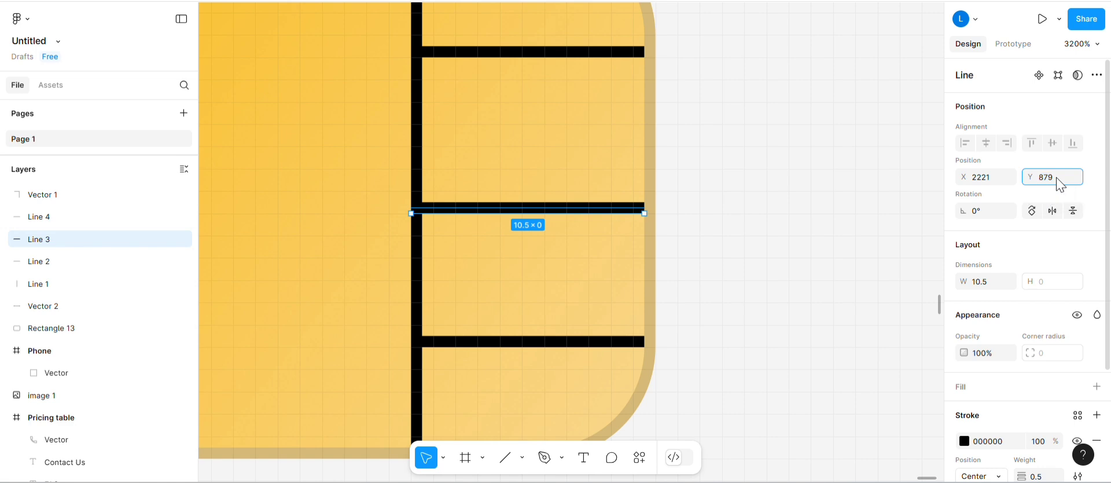
pyautogui.press('Return')
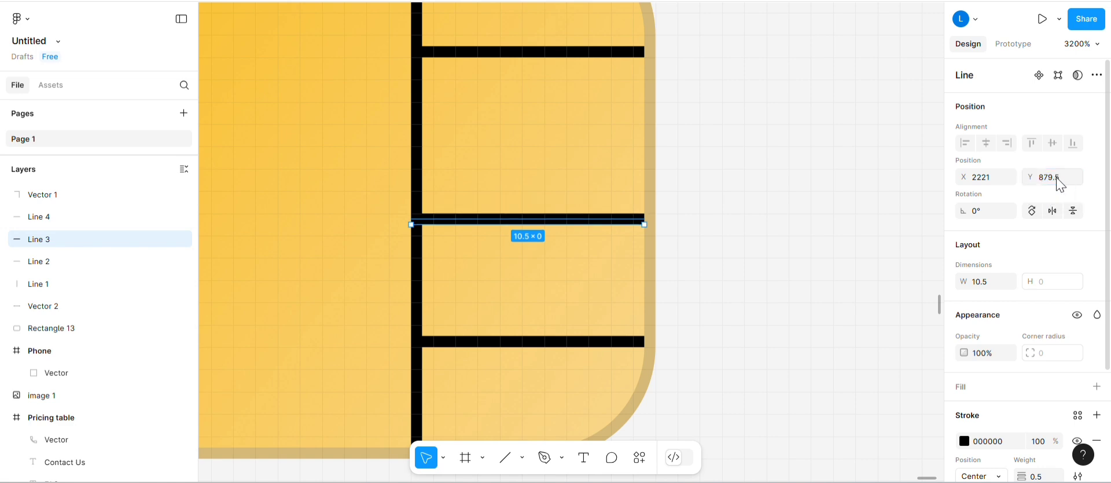
pyautogui.press('Delete')
pyautogui.hotkey('ctrl', 'z')
# Set the middle horizontal line's Y position to 878.5, midway between the upper and lower lines
pyautogui.click(1053, 180)
pyautogui.click(1063, 183)
pyautogui.write('878')
pyautogui.press('Return')
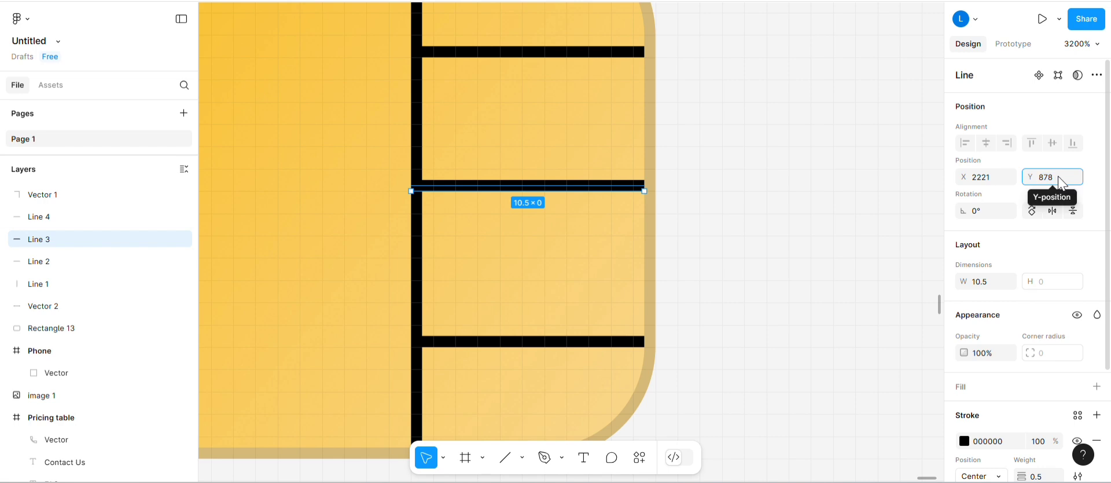
pyautogui.press('Return')
pyautogui.click(891, 158)
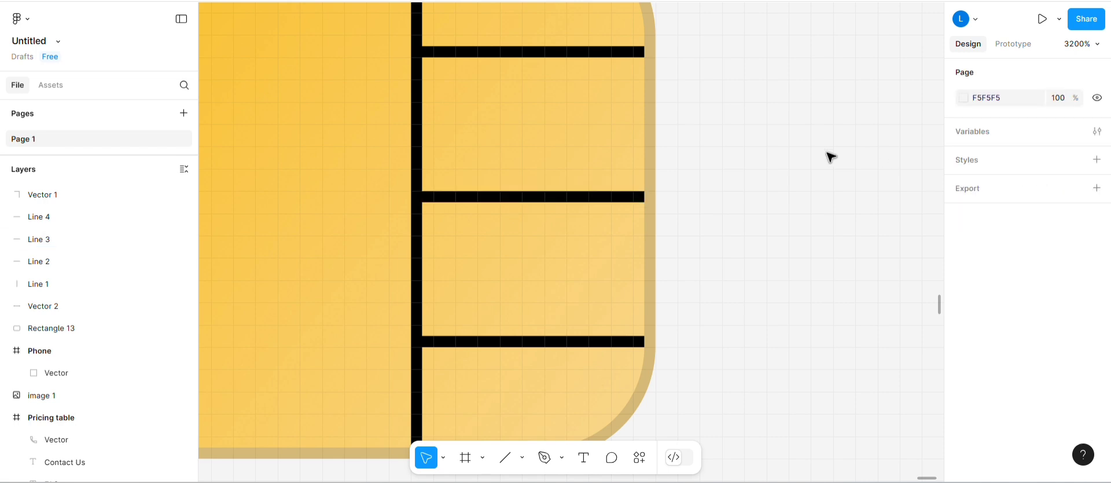
# Group the rounded rectangle with all its inner lines and paths
pyautogui.scroll(3, 831, 156)
pyautogui.scroll(-2, 831, 156)
pyautogui.scroll(2, 831, 156)
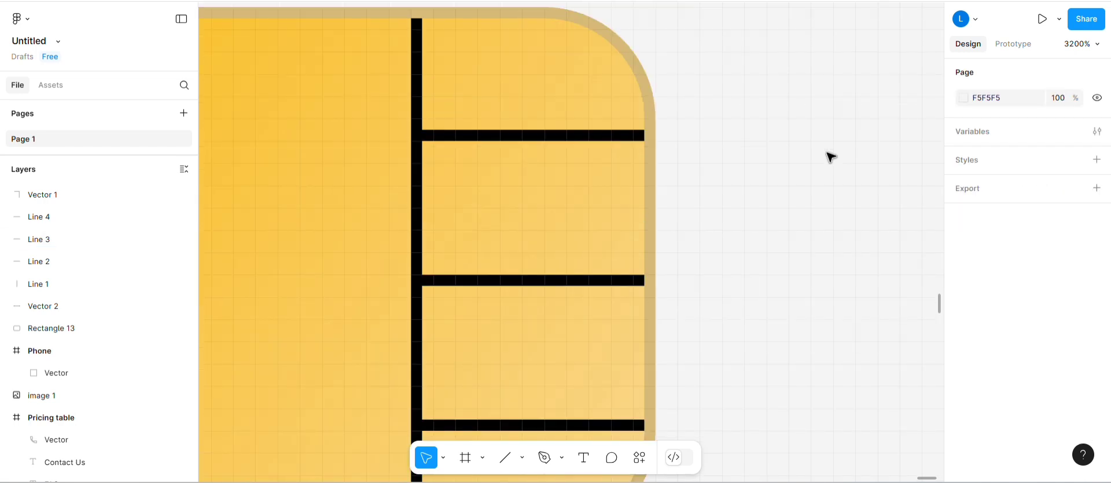
pyautogui.press('-')
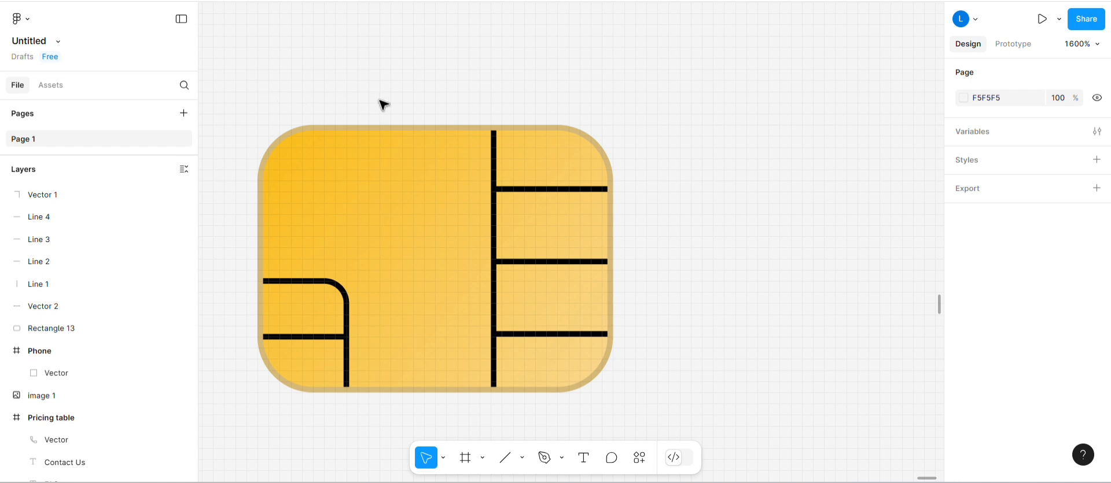
pyautogui.moveTo(245, 122); pyautogui.dragTo(654, 412)
pyautogui.hotkey('ctrl', 'g')
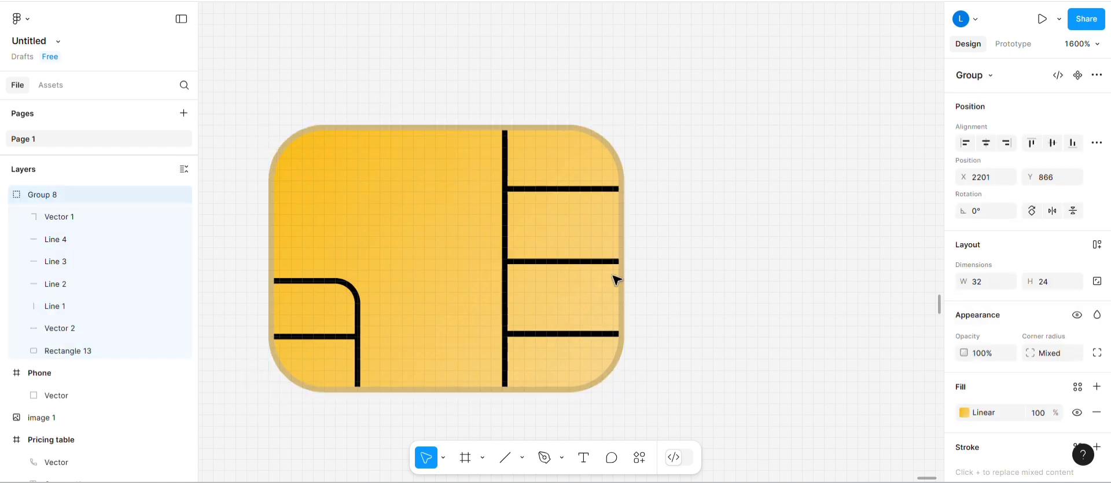
pyautogui.hscroll(-3, 615, 280)
pyautogui.scroll(-2, 615, 281)
pyautogui.scroll(2, 627, 246)
pyautogui.click(760, 240)
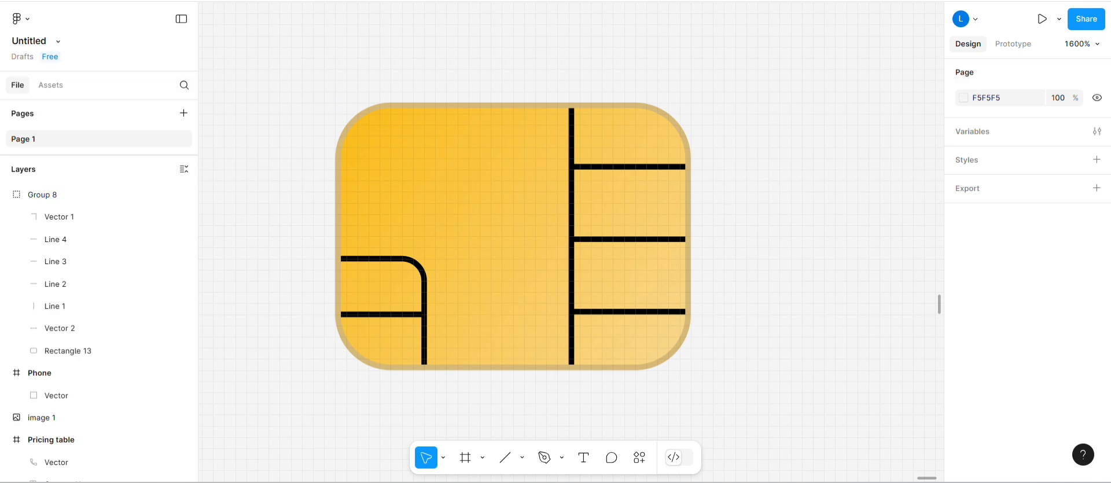